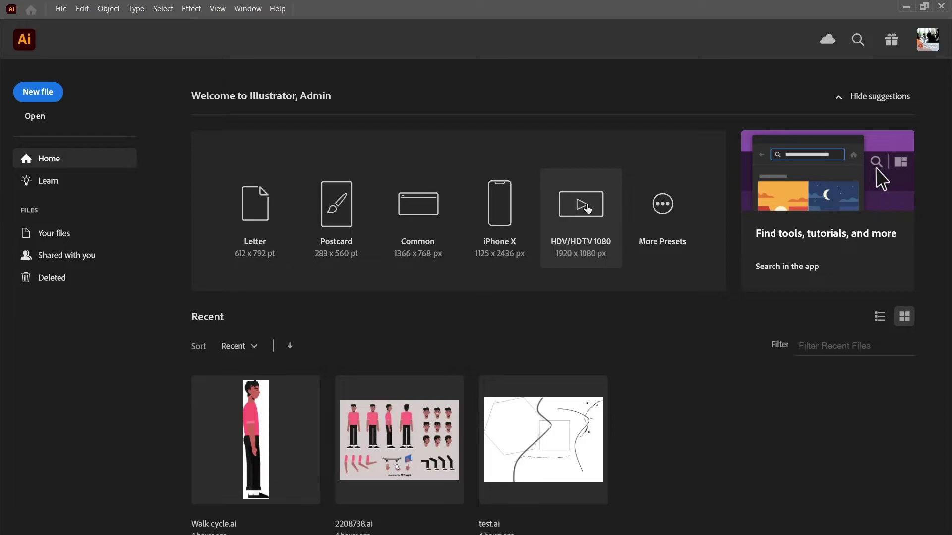
left_click(582, 205)
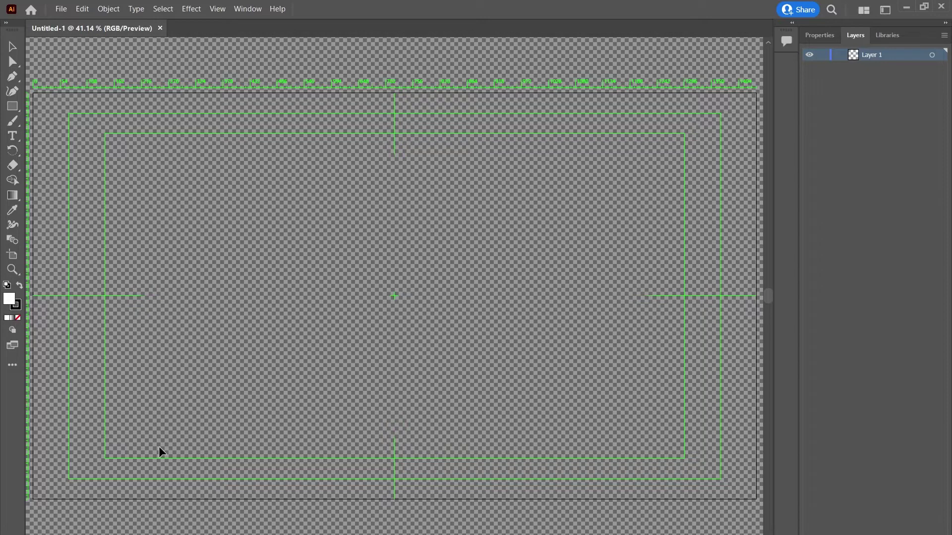
key("m")
left_click(61, 9)
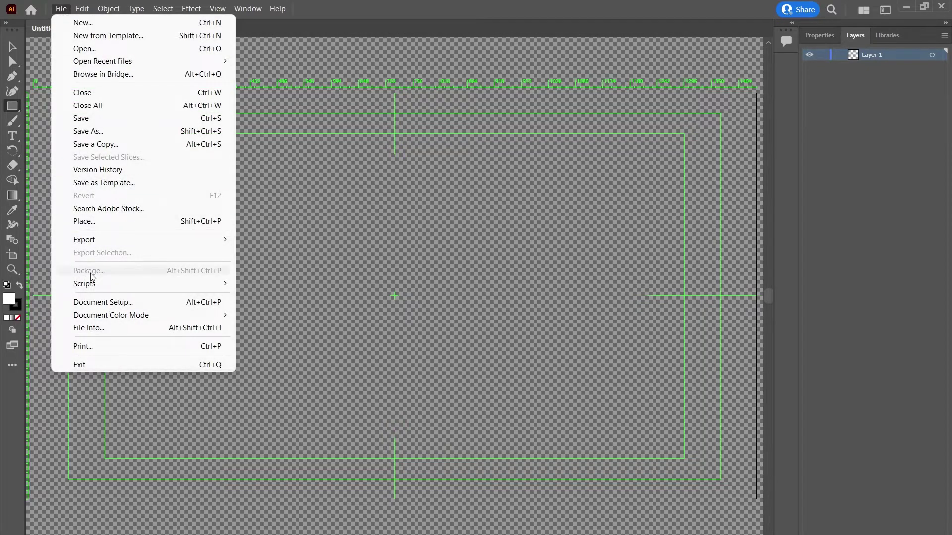
mouse_move(95, 316)
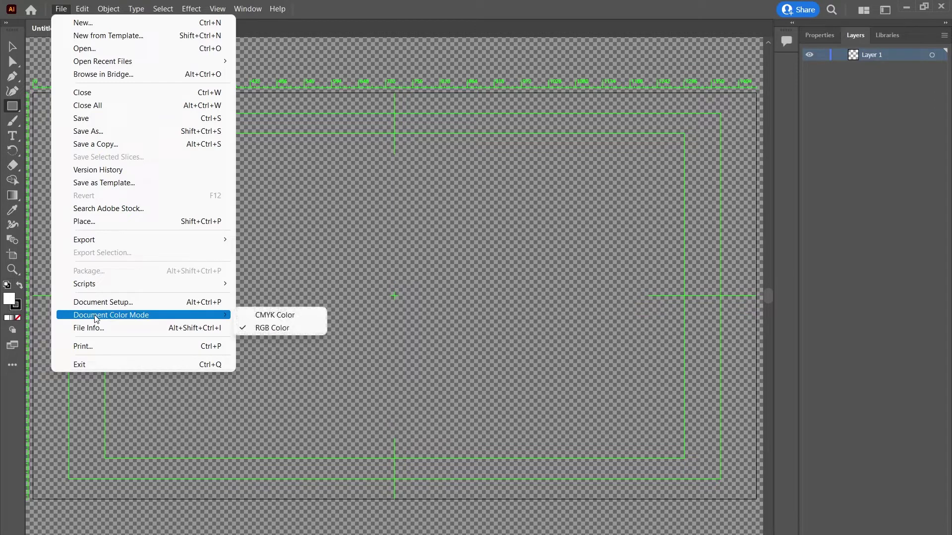
left_click(259, 329)
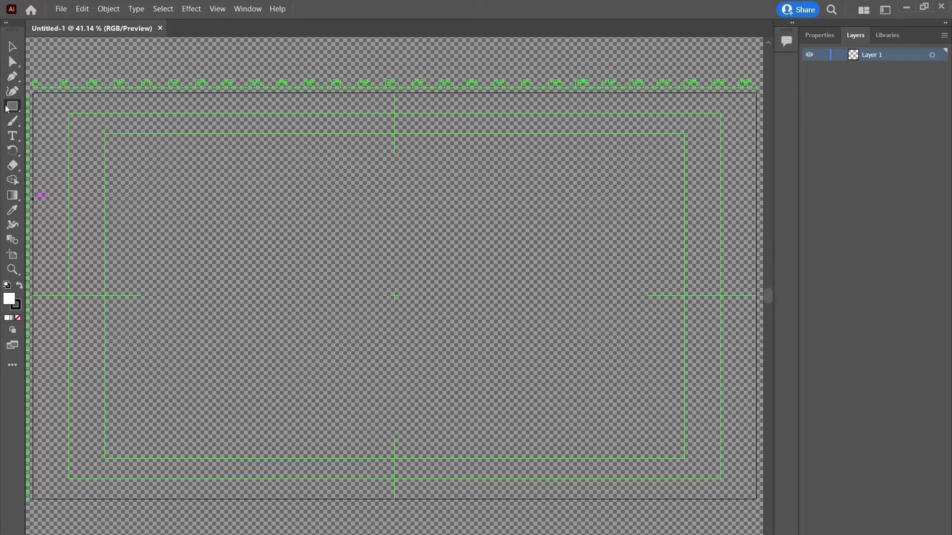
Draw a white square, then a white star moved down to overlap it.
left_click_drag(280, 303, 405, 432)
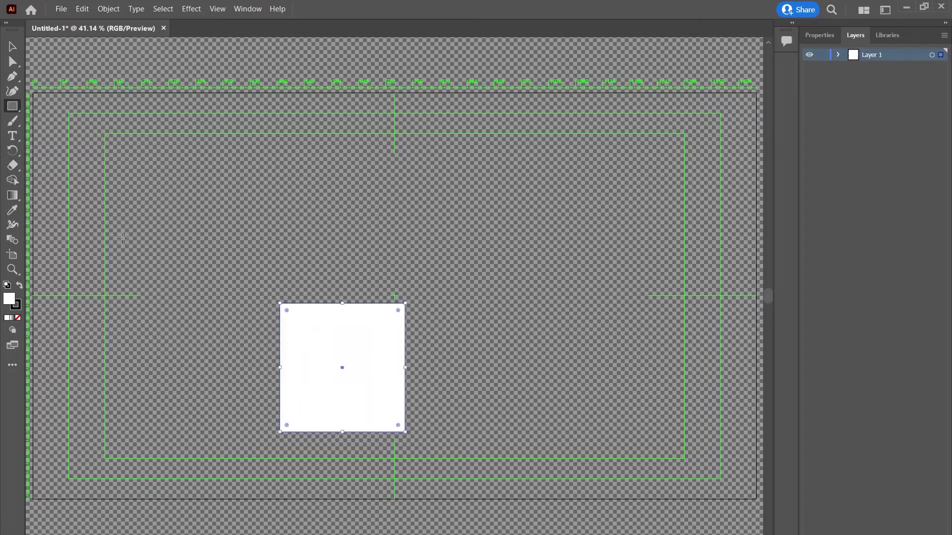
left_click(14, 106)
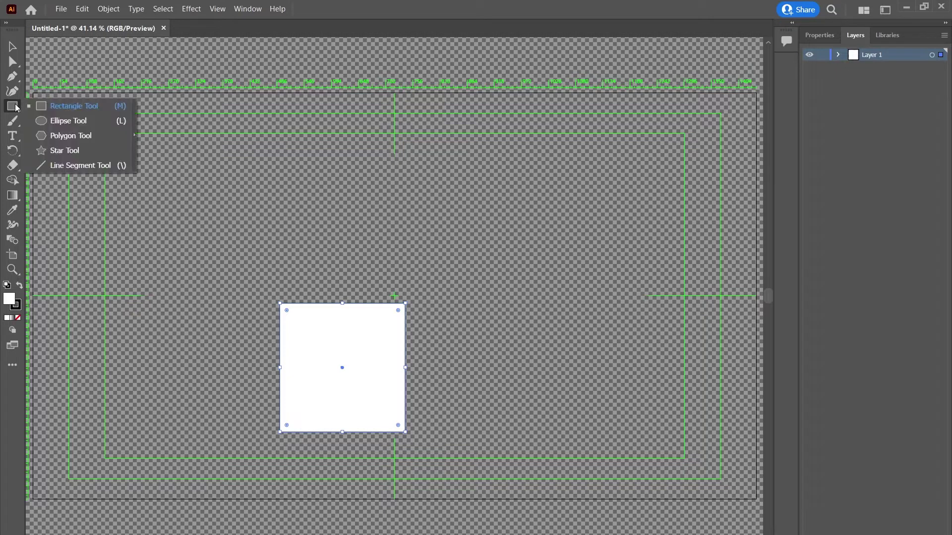
left_click(64, 150)
left_click_drag(286, 249, 344, 330)
key("v")
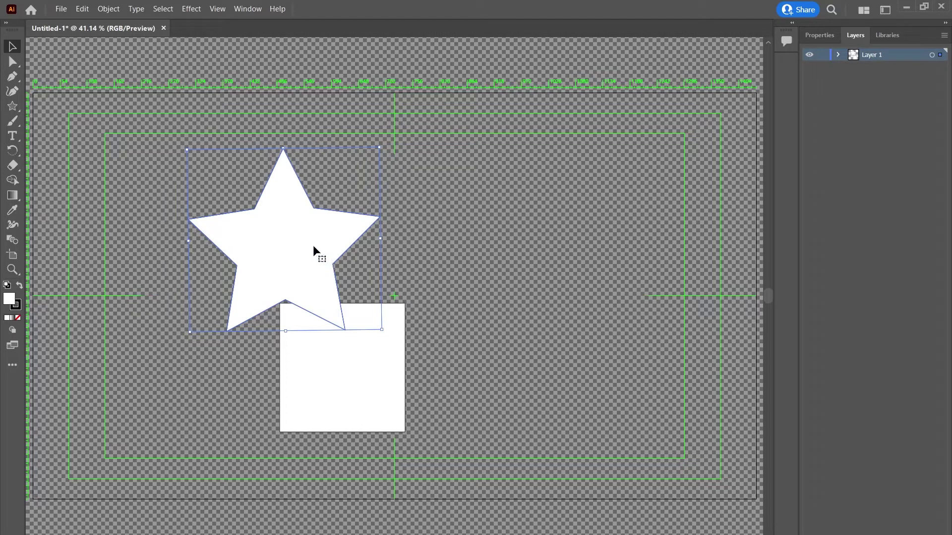
left_click_drag(310, 247, 276, 293)
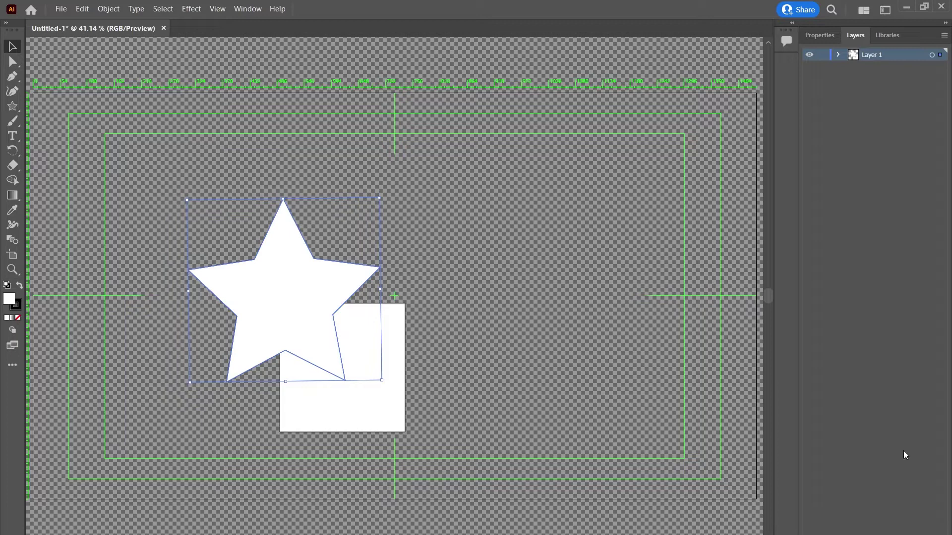
Create Layer 2 and move the star onto it, leaving the square on Layer 1.
key("ctrl+l")
left_click_drag(938, 70, 940, 54)
left_click(404, 391)
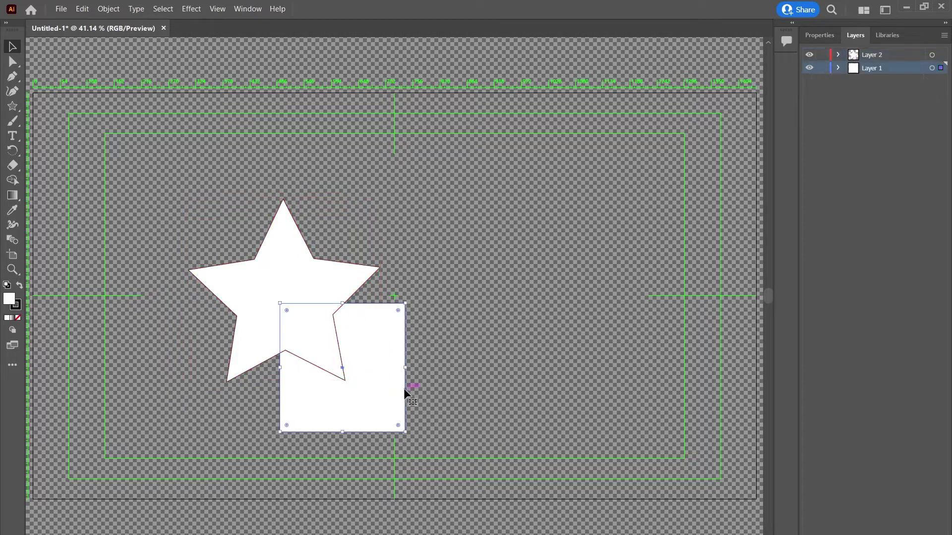
left_click(299, 263)
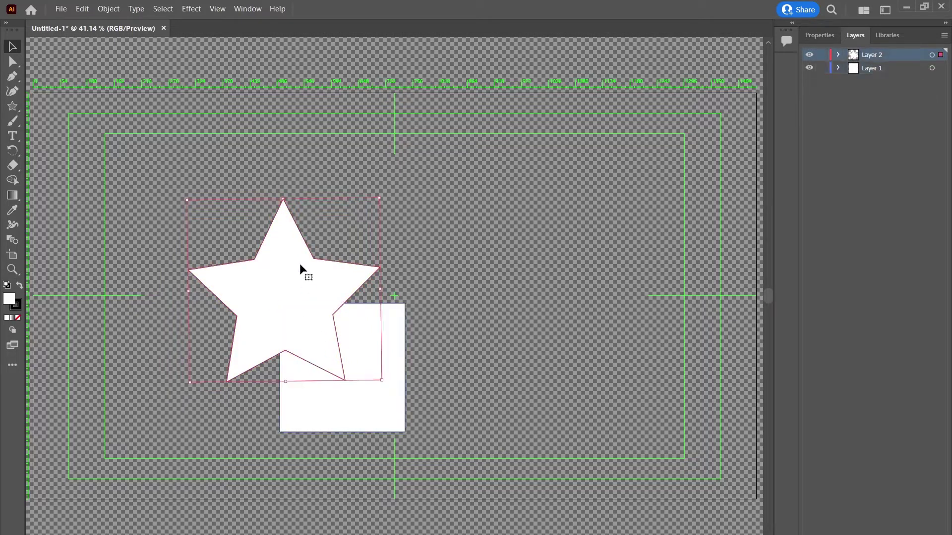
left_click(385, 399)
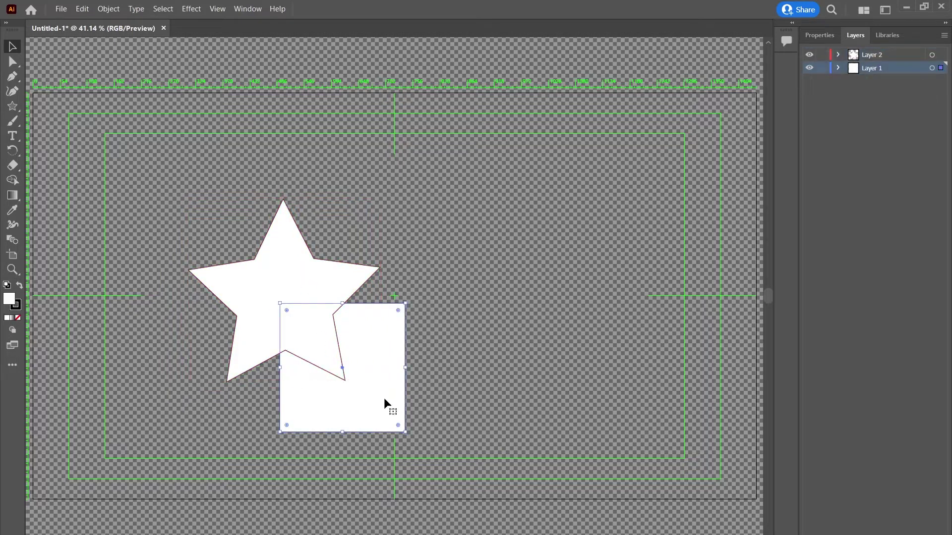
left_click(483, 245)
Add the text 'LOGO' beside the star and scale it up large.
key("t")
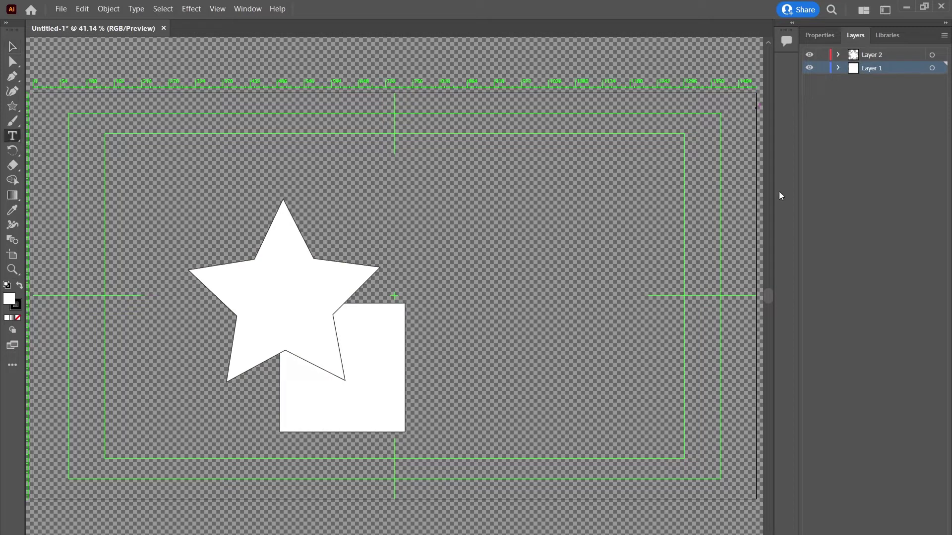
left_click(412, 264)
type("LOGO")
key("Escape")
left_click(421, 230, "ctrl")
left_click(12, 47)
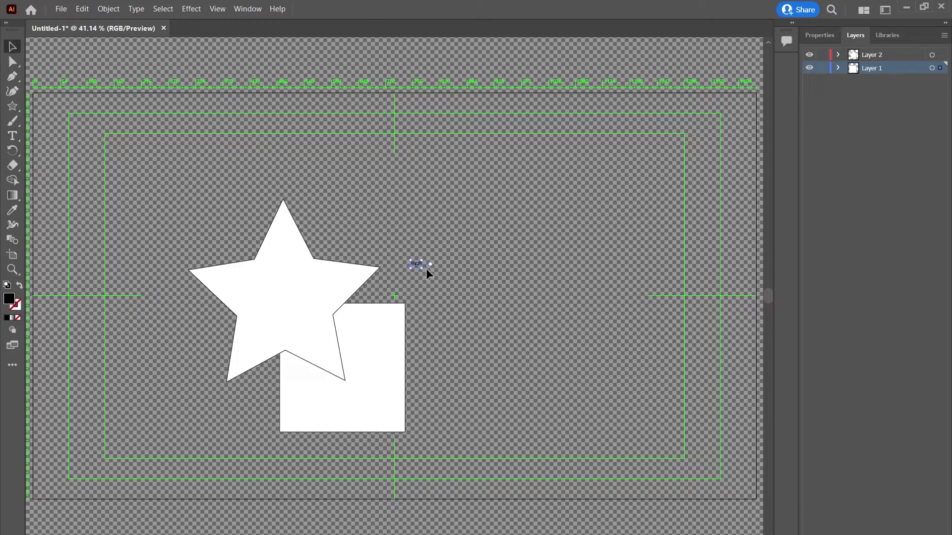
left_click_drag(422, 269, 705, 451)
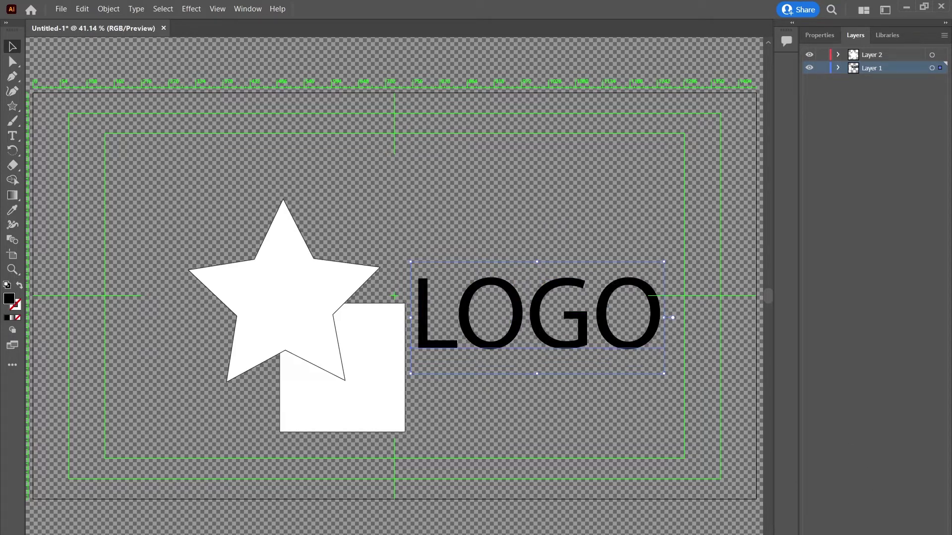
Add Layer 3, move LOGO over the square, and paste it into Layer 2.
key("ctrl+l")
left_click_drag(468, 317, 365, 347)
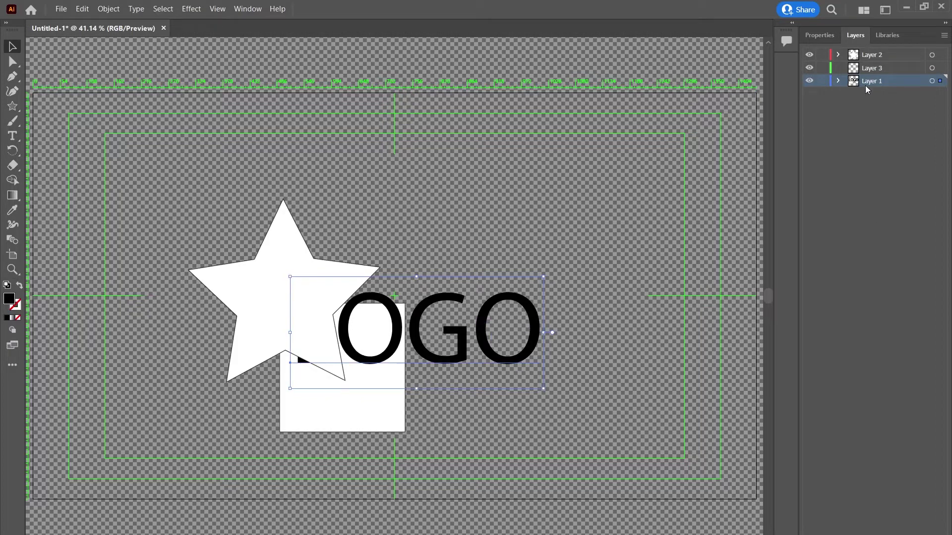
key("Delete")
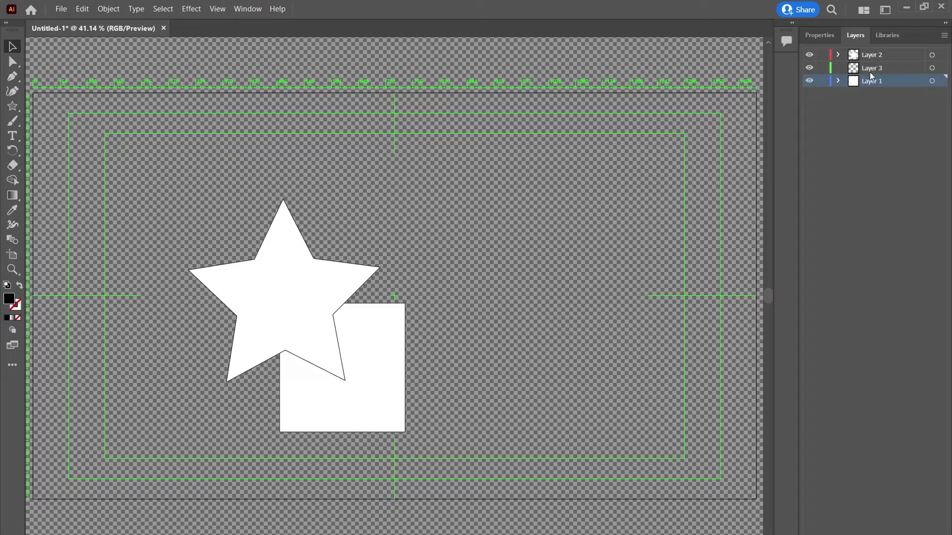
left_click(875, 56)
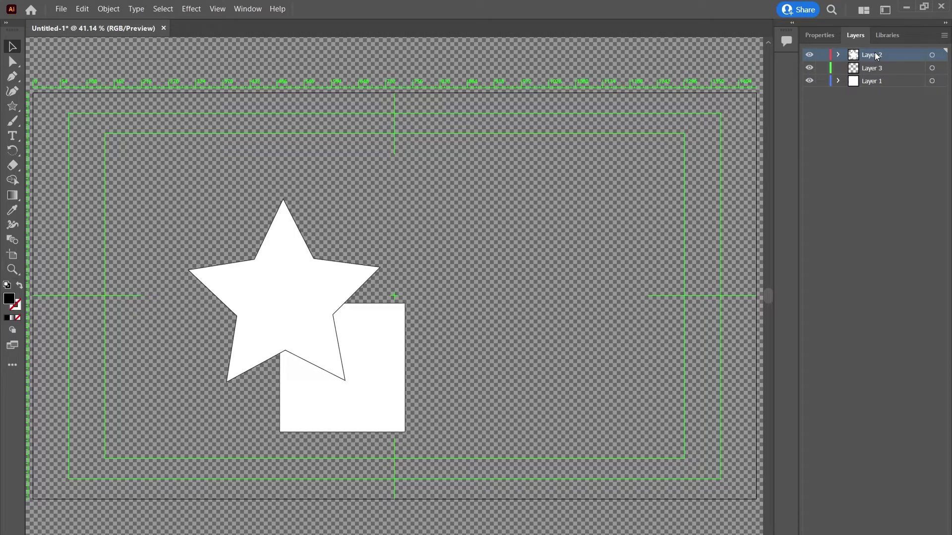
key("ctrl+v")
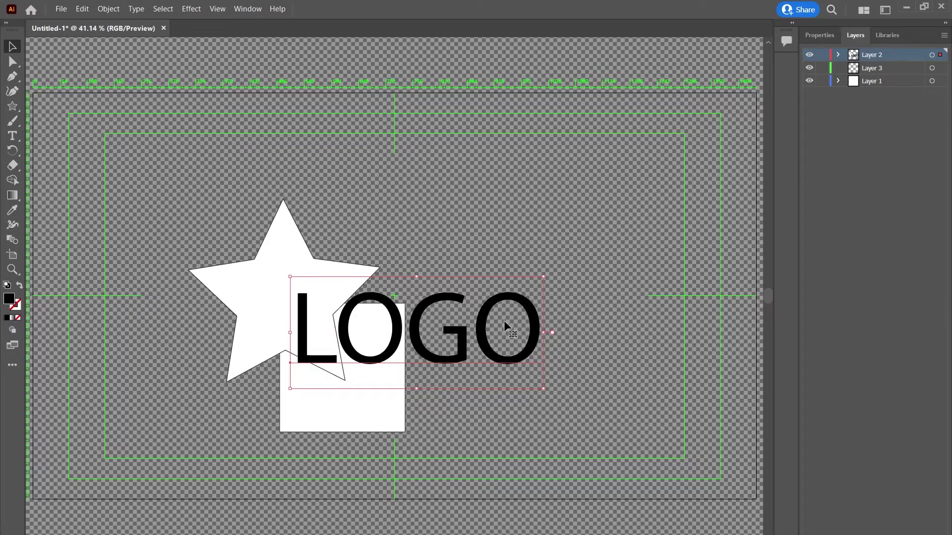
key("Delete")
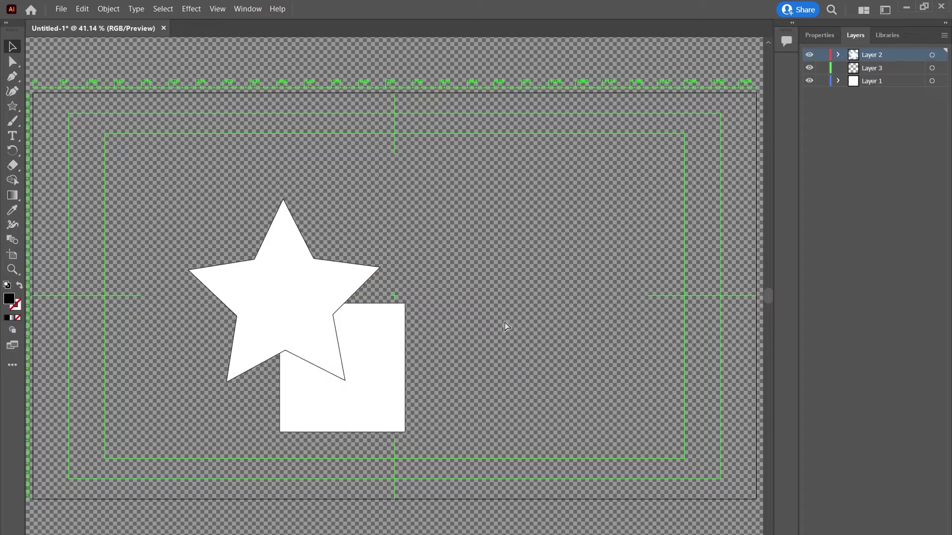
key("ctrl+z")
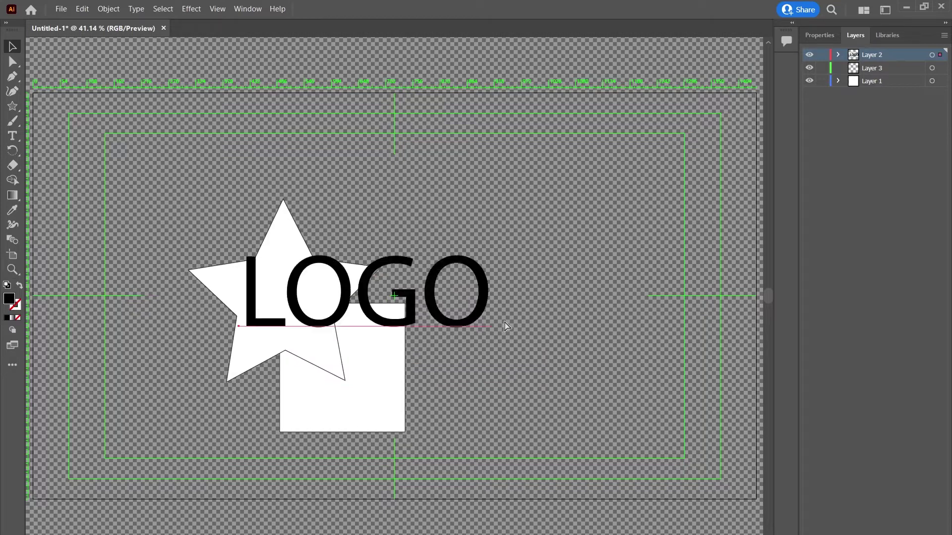
key("Delete")
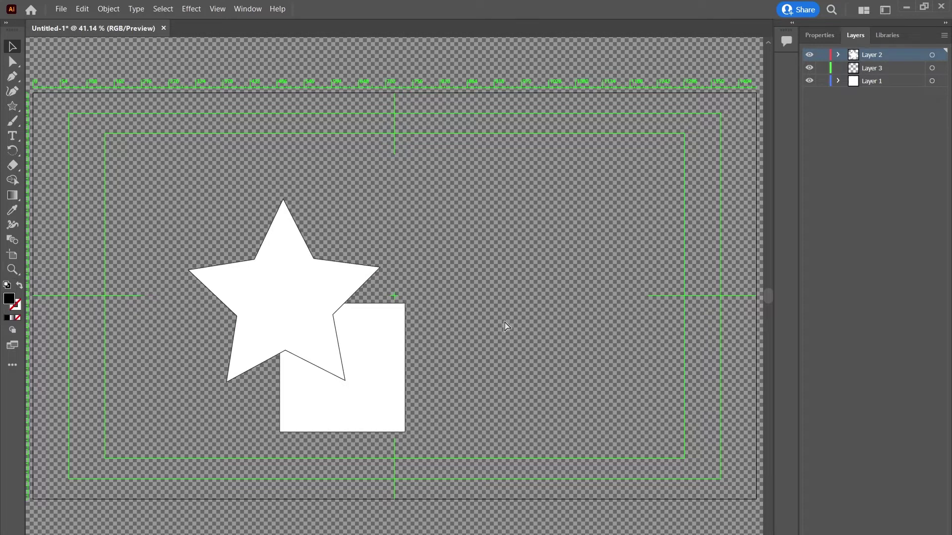
key("ctrl+z")
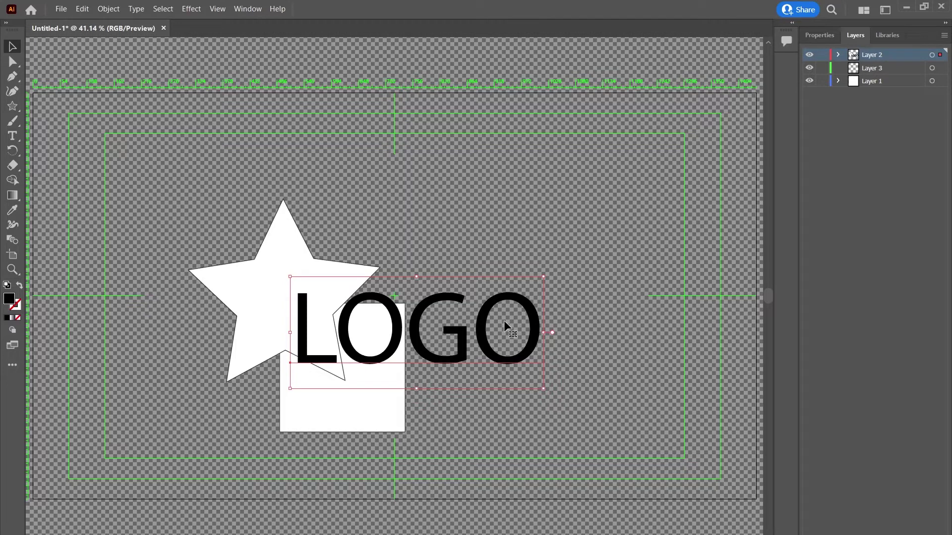
left_click(157, 163)
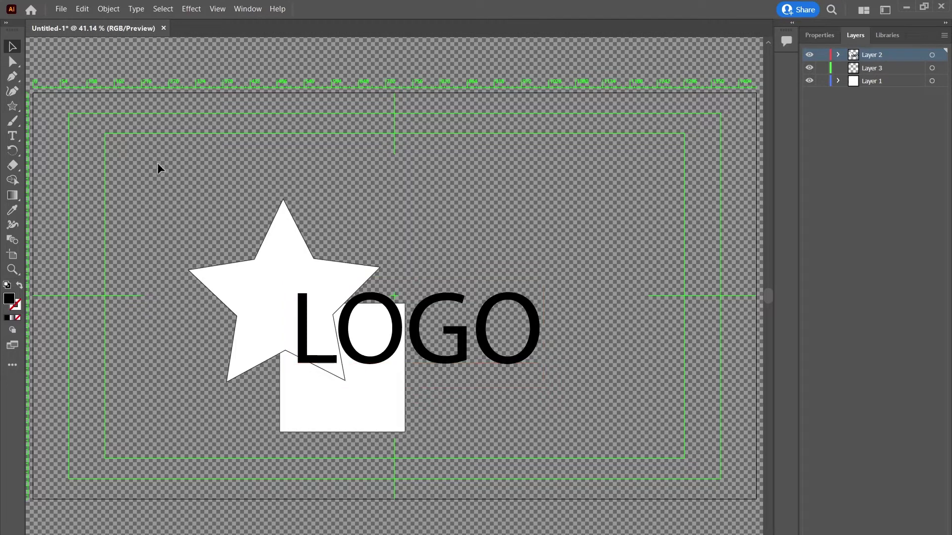
Paint a curved brush stroke down the artboard's left side.
left_click(13, 125)
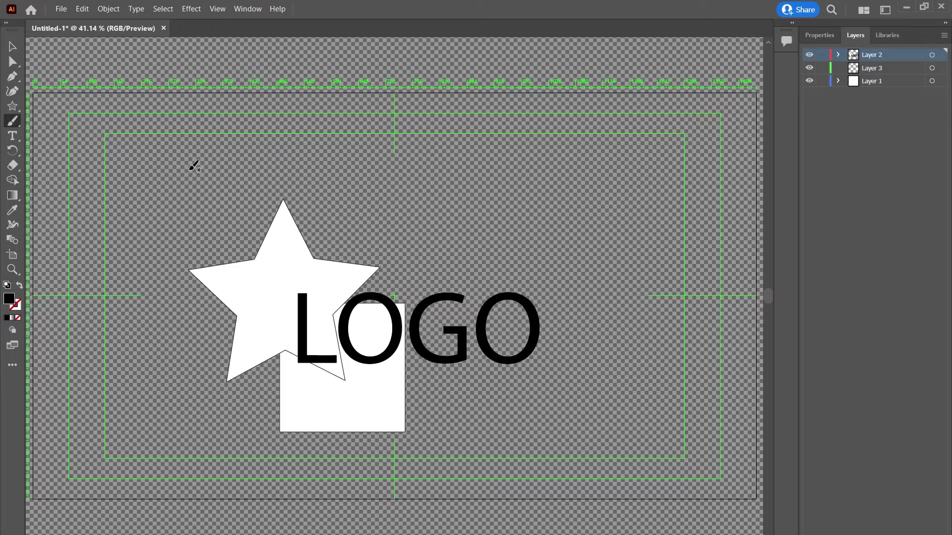
left_click_drag(206, 156, 158, 458)
left_click_drag(137, 492, 135, 494)
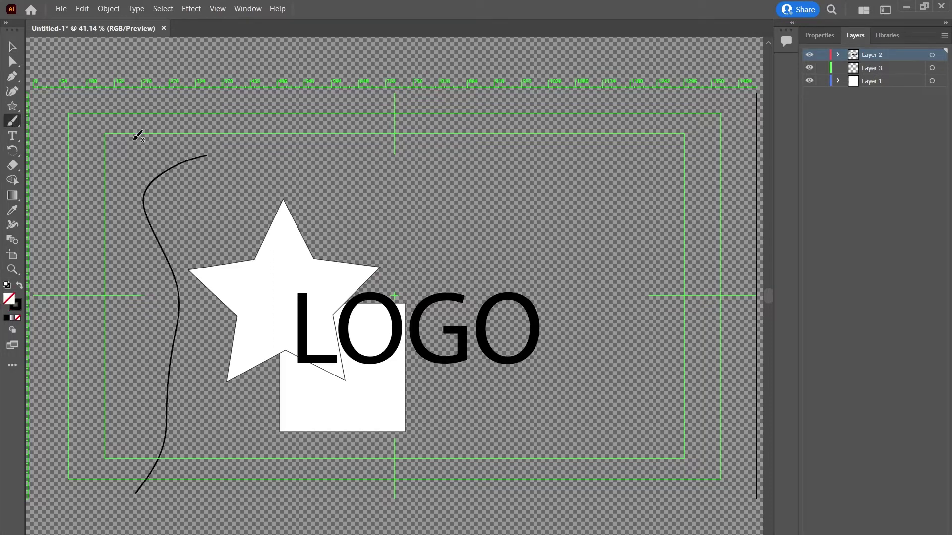
Paint a charcoal-style brush stroke across the upper artboard.
left_click(242, 9)
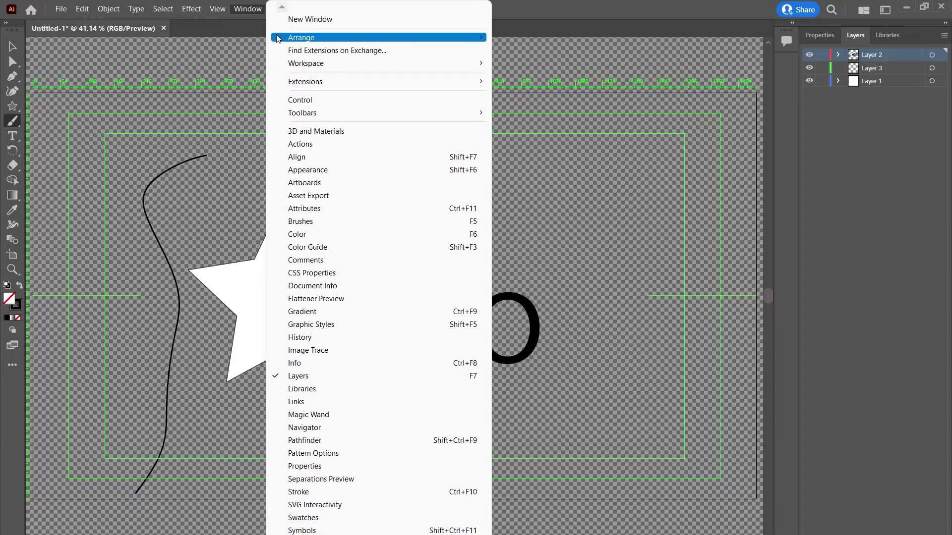
left_click(310, 219)
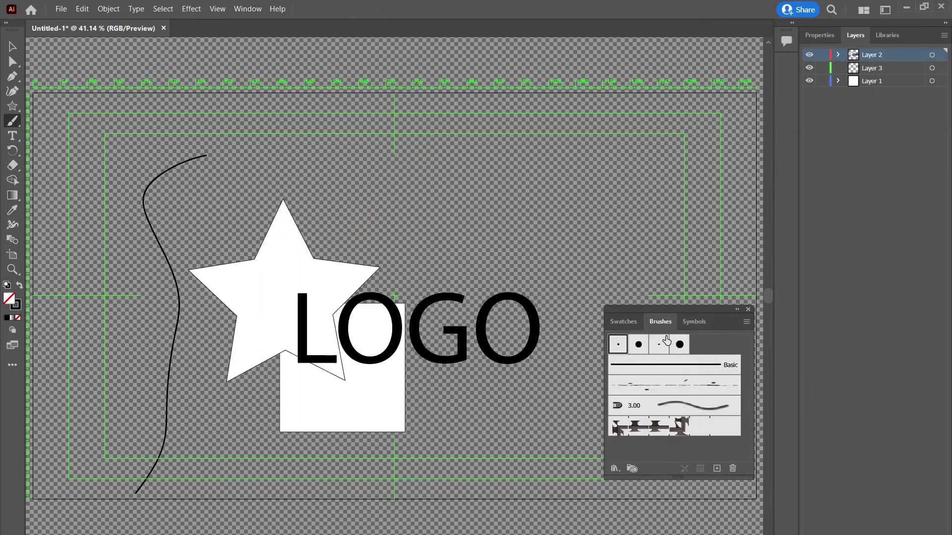
left_click(653, 390)
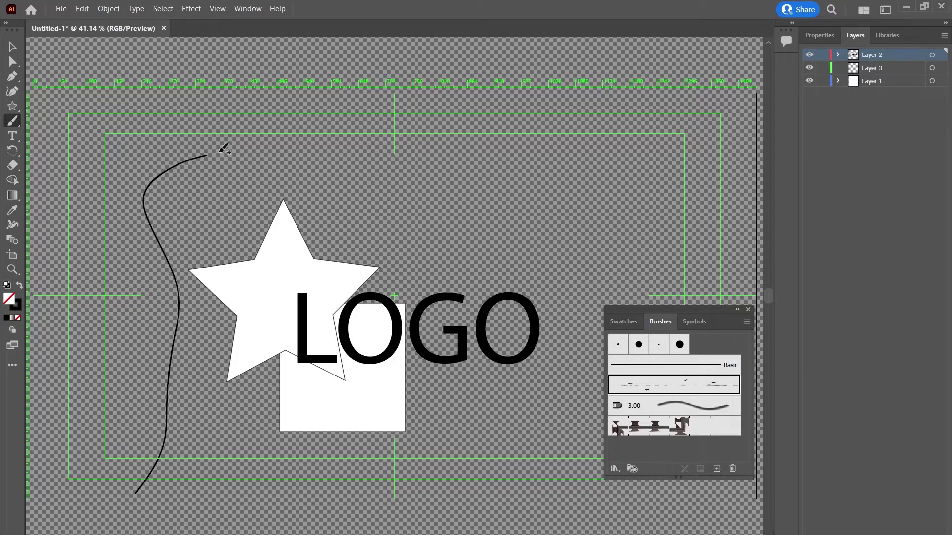
mouse_move(219, 151)
left_mouse_down()
mouse_move(370, 215)
mouse_move(480, 189)
left_mouse_up()
Raise the top brush stroke's weight to 10 pt.
left_click(822, 38)
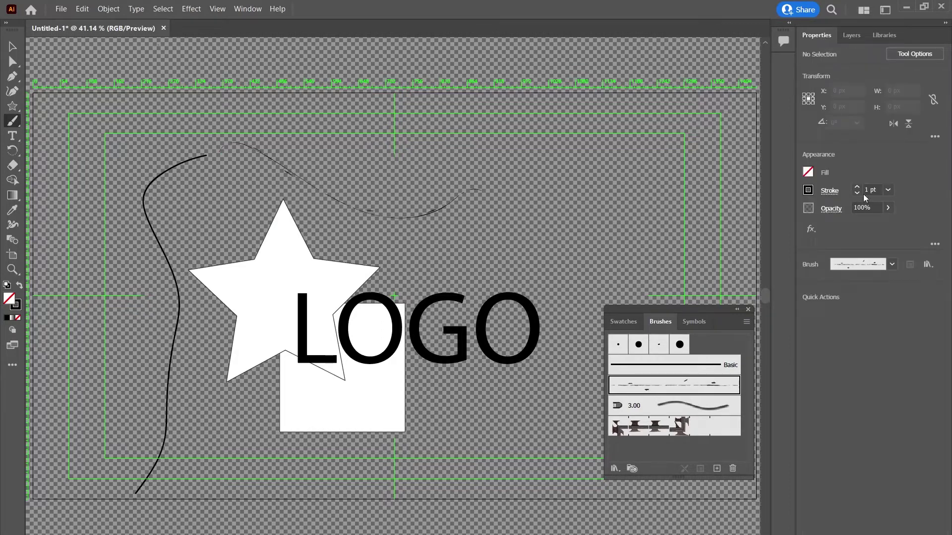
left_click(13, 47)
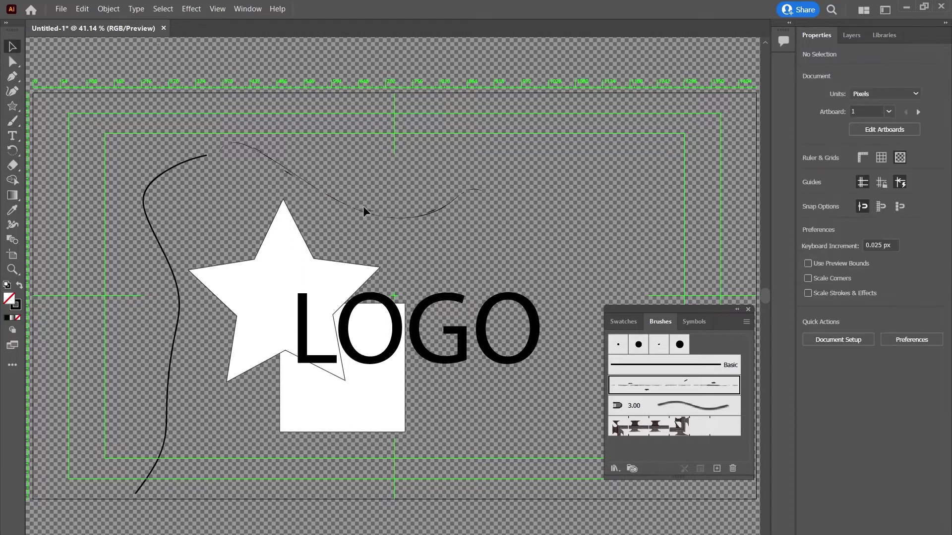
left_click(362, 209)
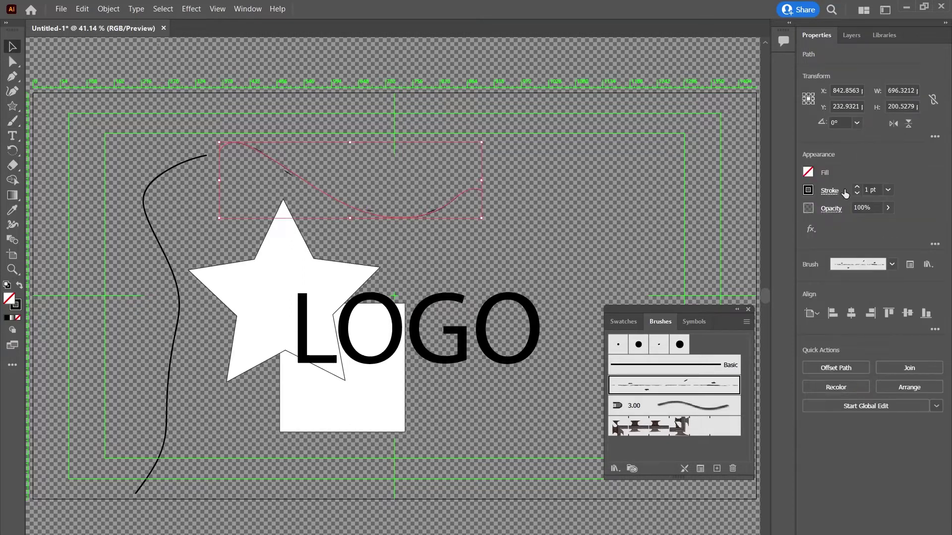
left_click(857, 187)
left_click(857, 186)
left_click(857, 187)
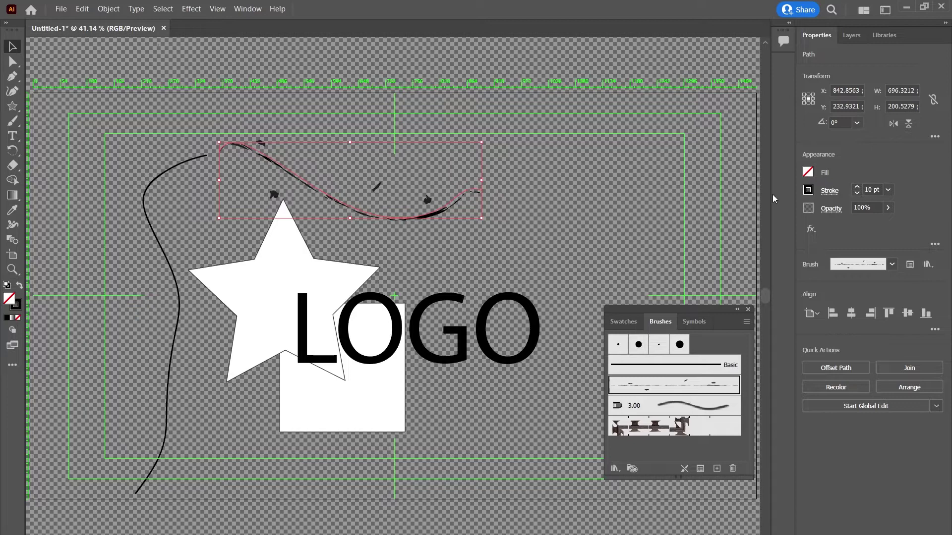
left_click(593, 201)
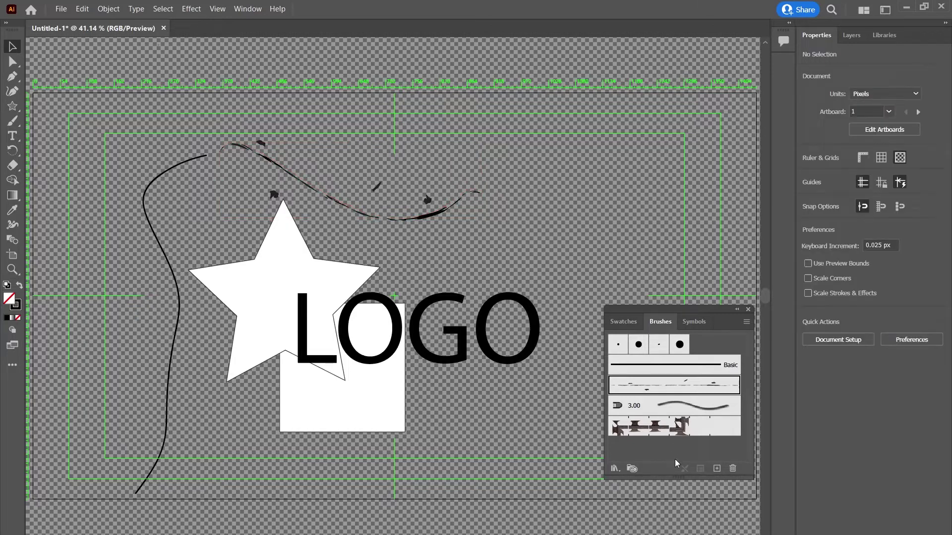
Create a Flat Blunt bristle brush (6.45 mm, 232% length) and paint a stroke beside LOGO's final O.
left_click(716, 469)
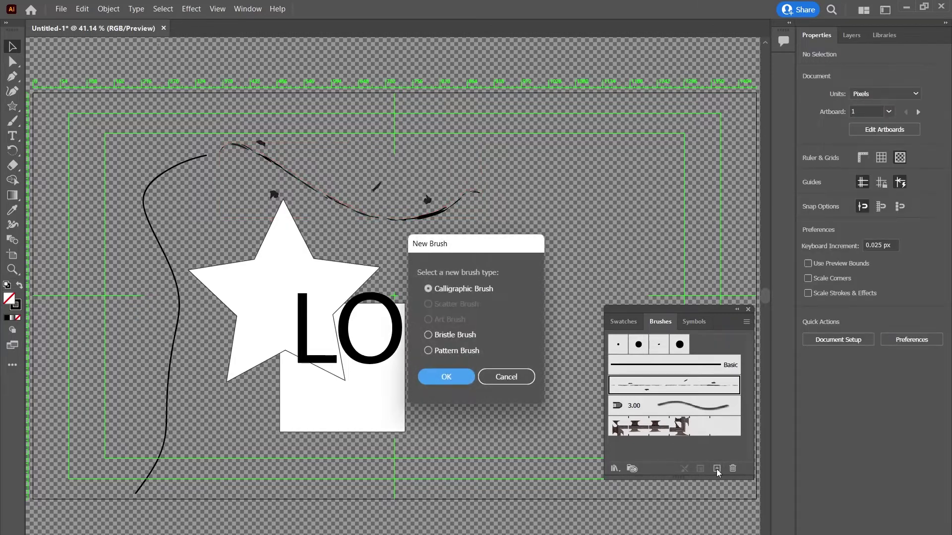
left_click(428, 335)
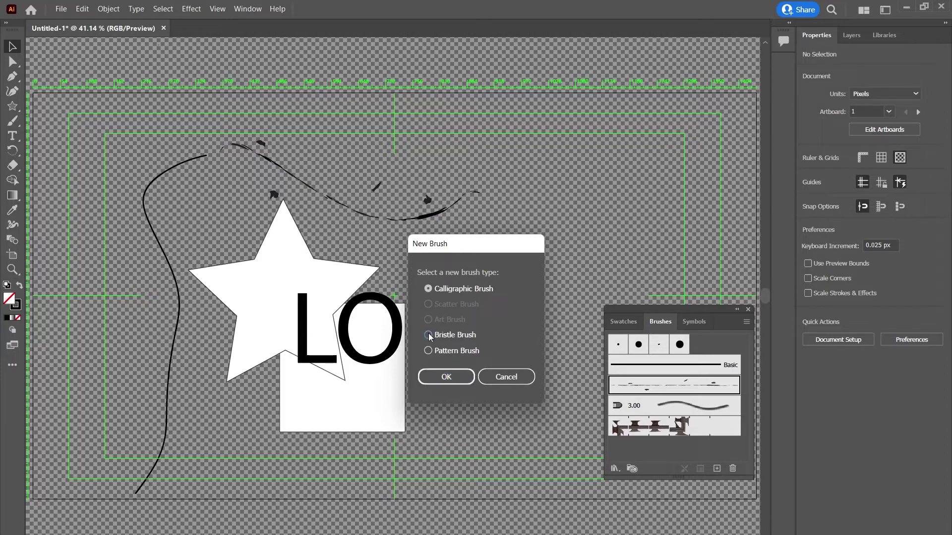
left_click(446, 377)
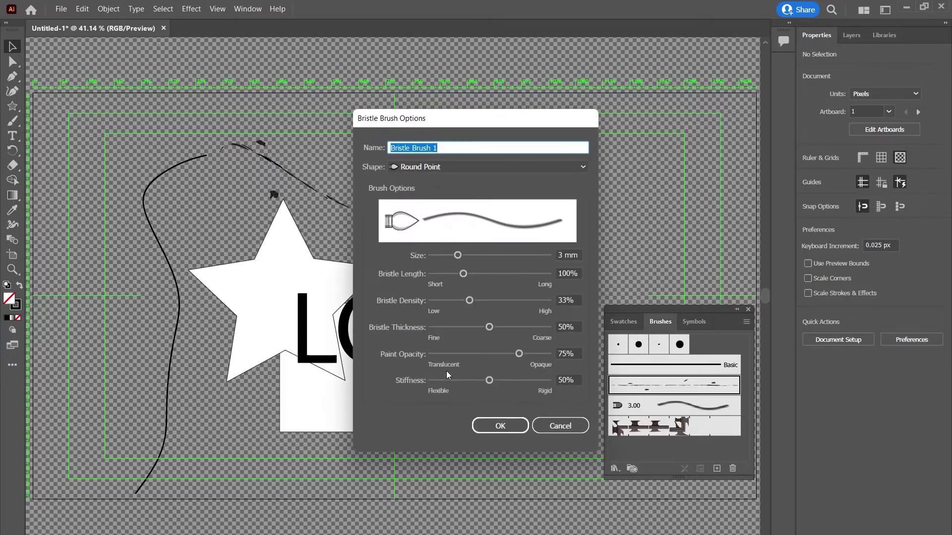
left_click_drag(453, 257, 502, 255)
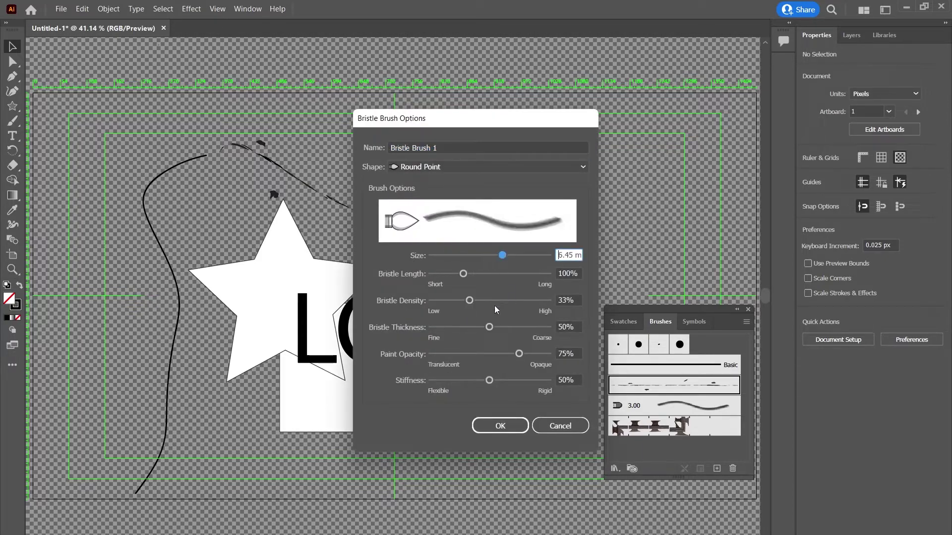
mouse_move(518, 354)
left_mouse_down()
mouse_move(527, 354)
mouse_move(446, 355)
mouse_move(530, 352)
mouse_move(568, 339)
mouse_move(519, 355)
mouse_move(520, 380)
mouse_move(545, 382)
mouse_move(409, 381)
left_mouse_up()
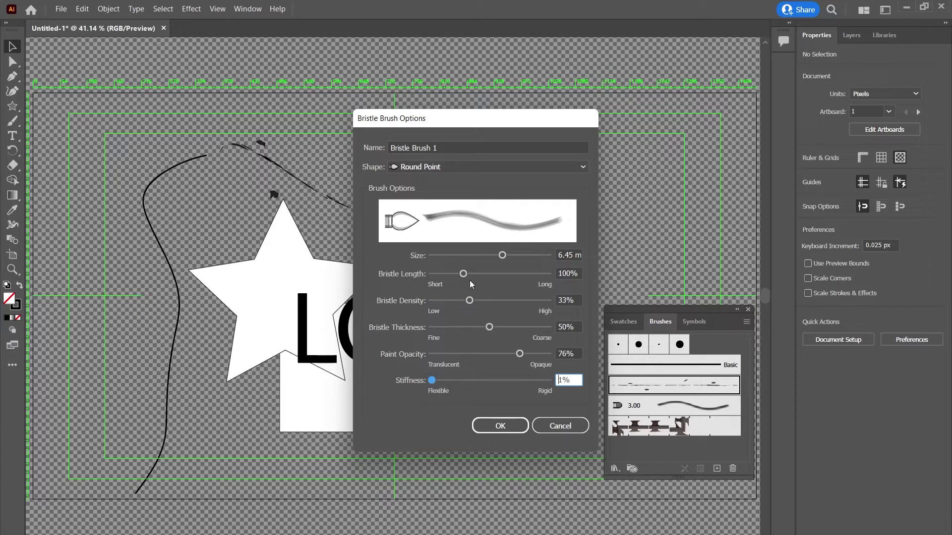
left_click_drag(463, 274, 520, 275)
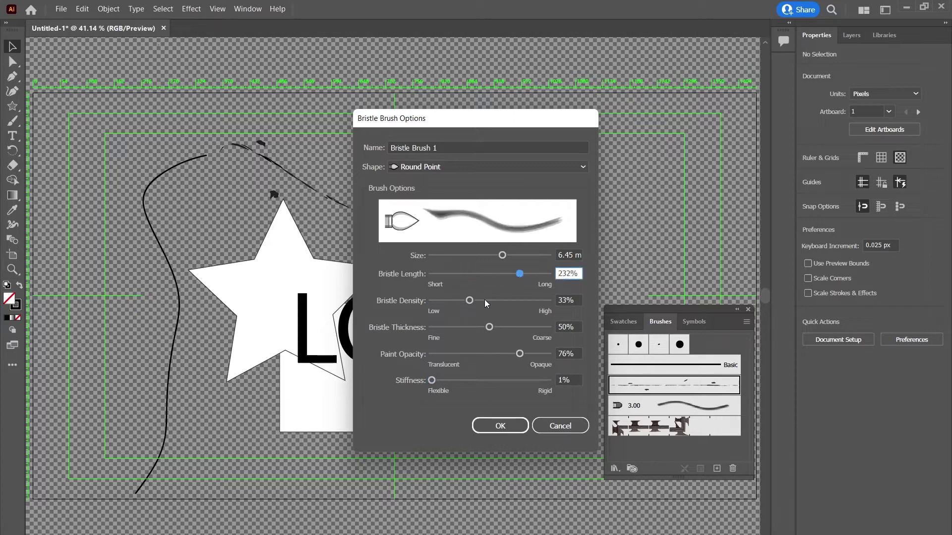
left_click(468, 168)
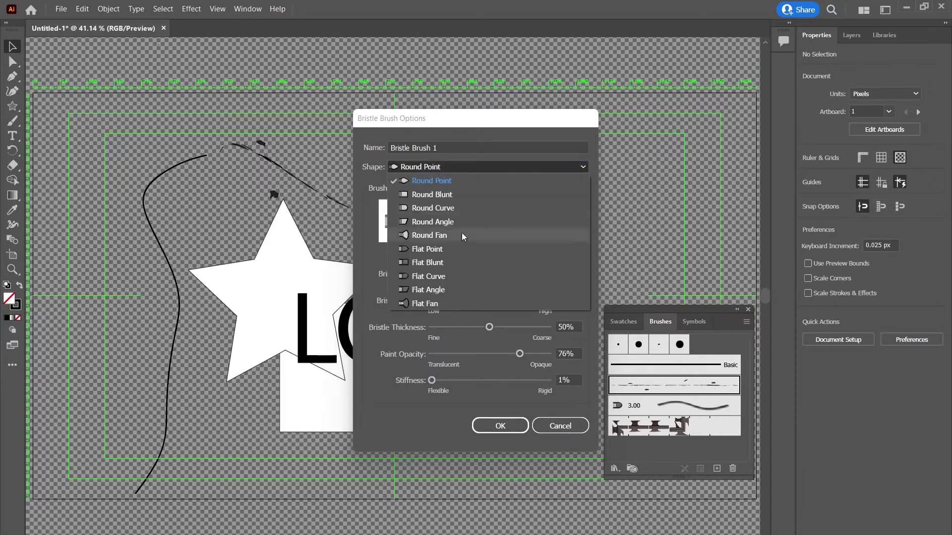
left_click(451, 262)
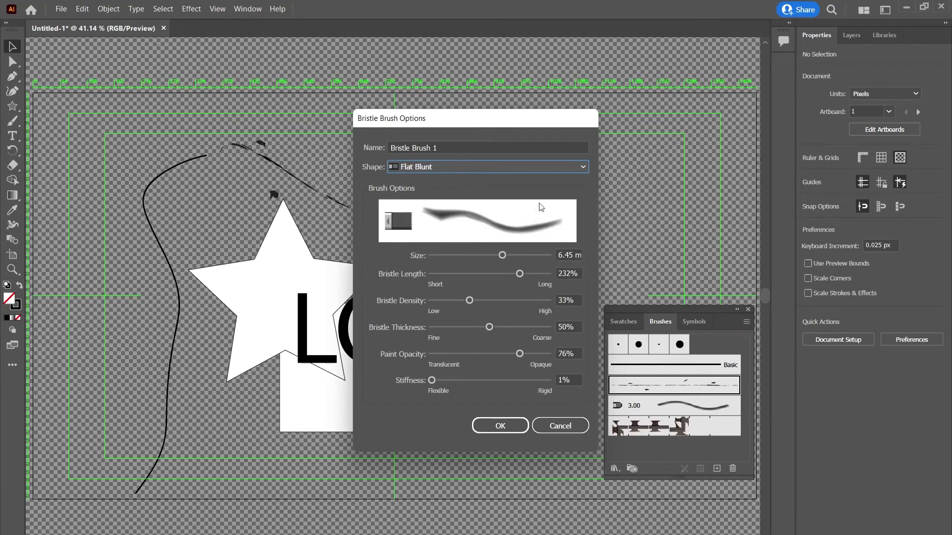
left_click(501, 426)
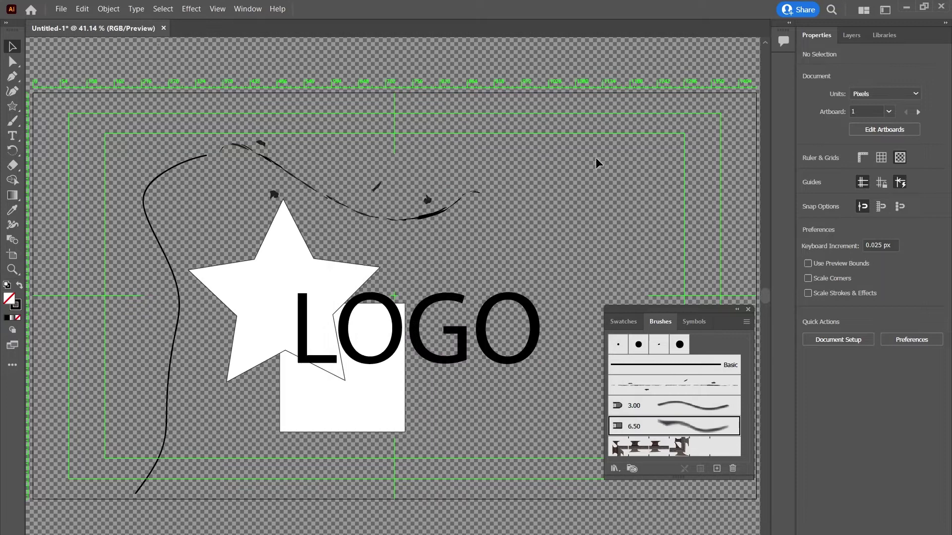
left_click(12, 120)
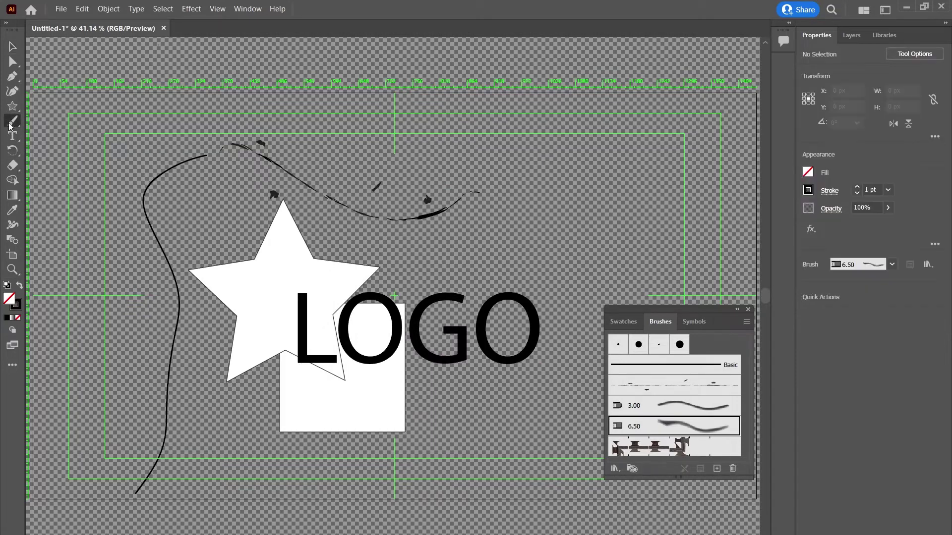
mouse_move(573, 171)
left_mouse_down()
mouse_move(505, 202)
mouse_move(557, 371)
mouse_move(540, 386)
left_mouse_up()
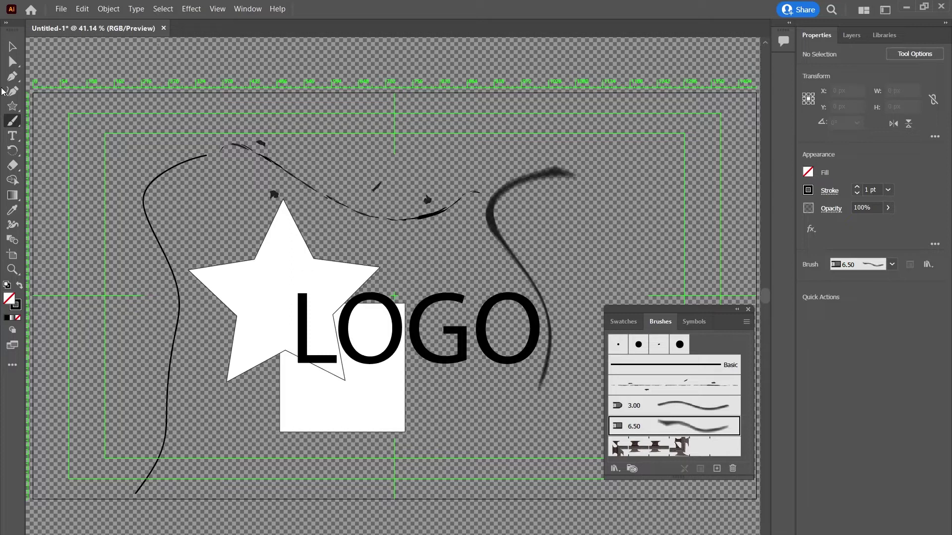
Add Layer 4 and move all the artwork onto it.
left_click(13, 47)
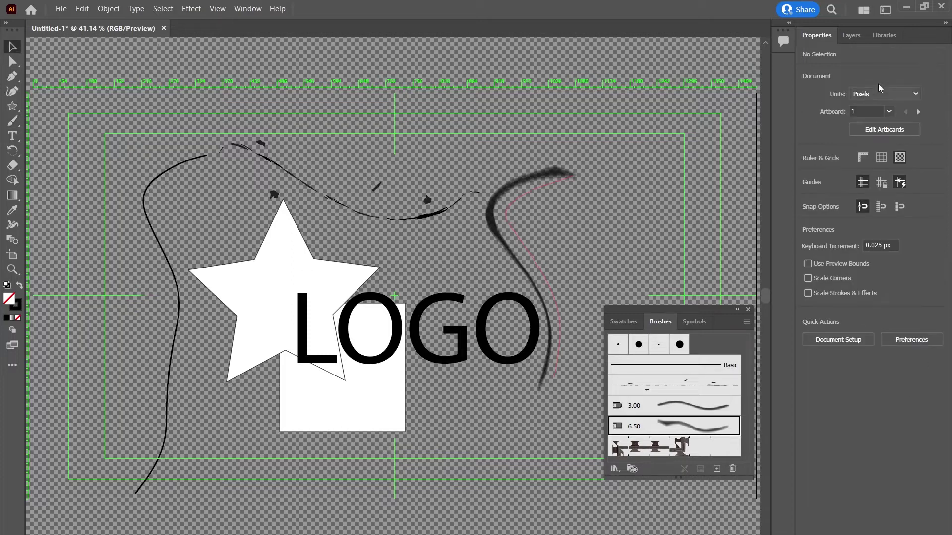
left_click(850, 35)
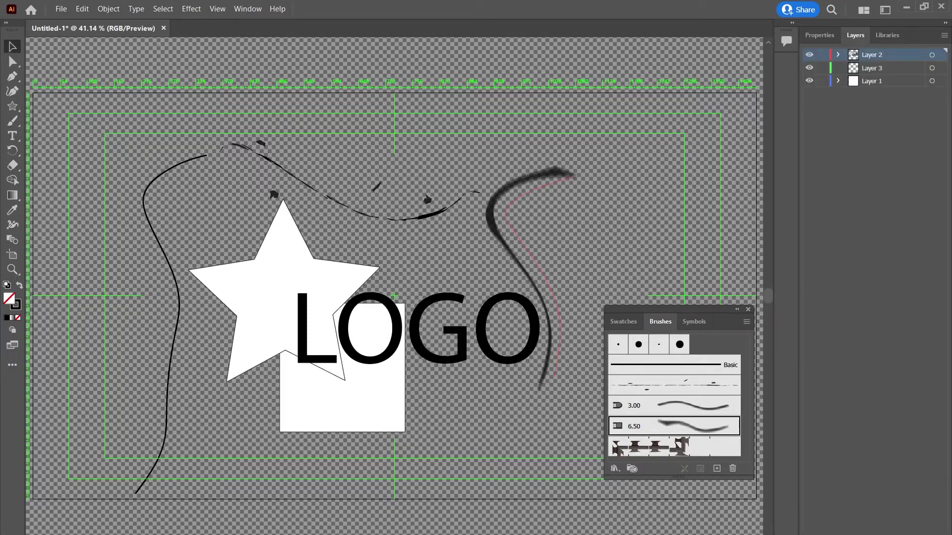
key("ctrl+l")
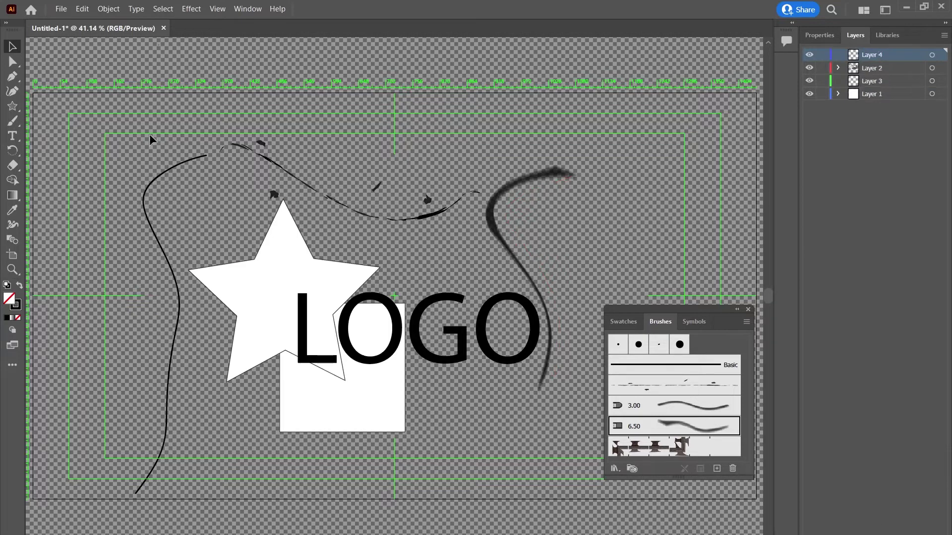
key("ctrl+a")
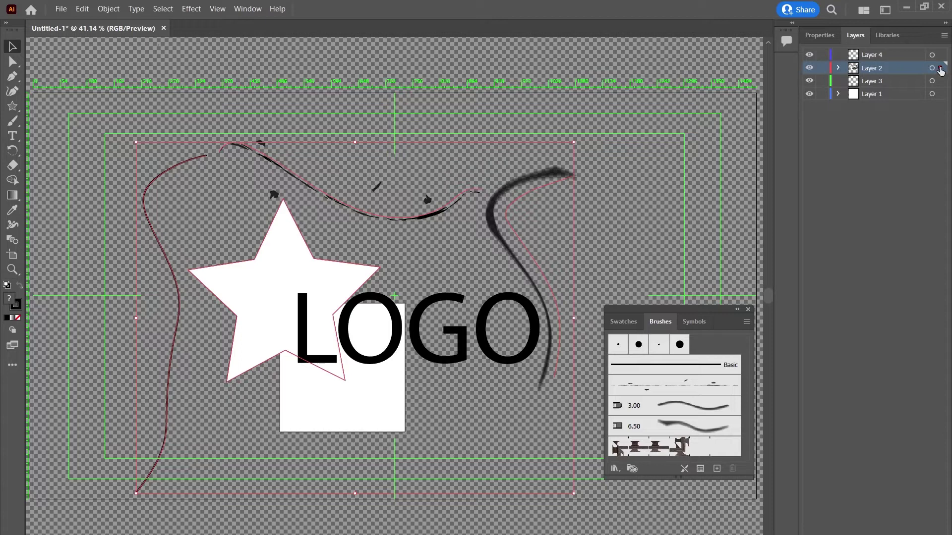
left_click_drag(940, 68, 940, 55)
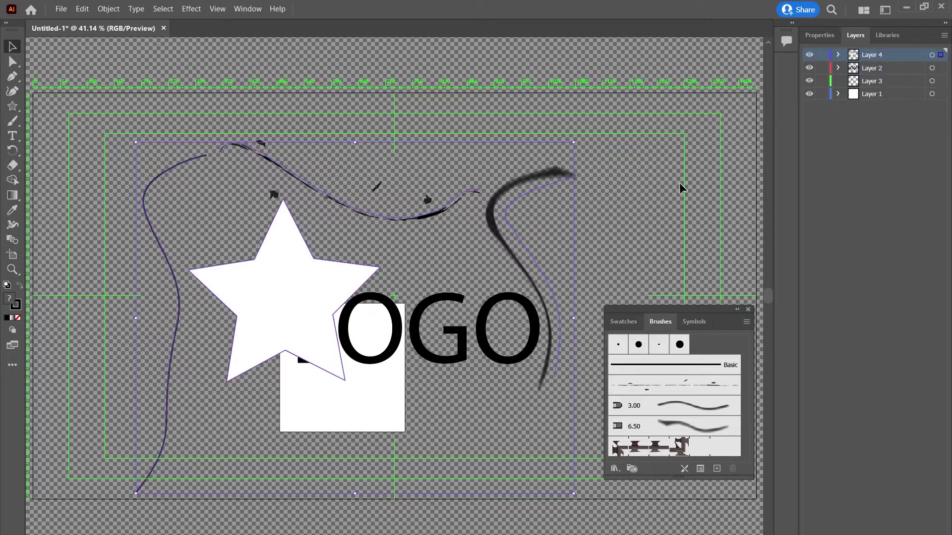
left_click(653, 189)
Rename Layer 4 to 'brushes', close the Brushes panel, and start saving with Ctrl+S.
double_click(871, 55)
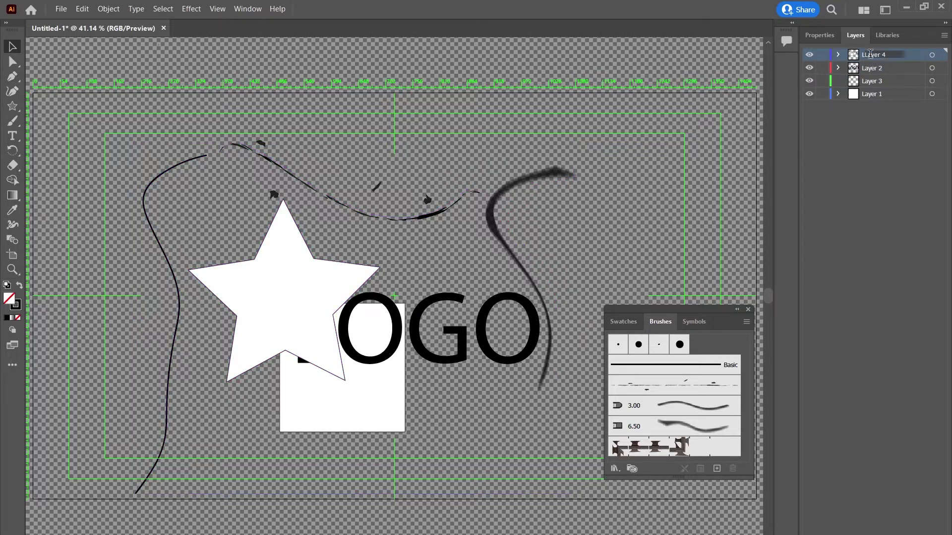
type("brushes")
key("Return")
left_click(748, 310)
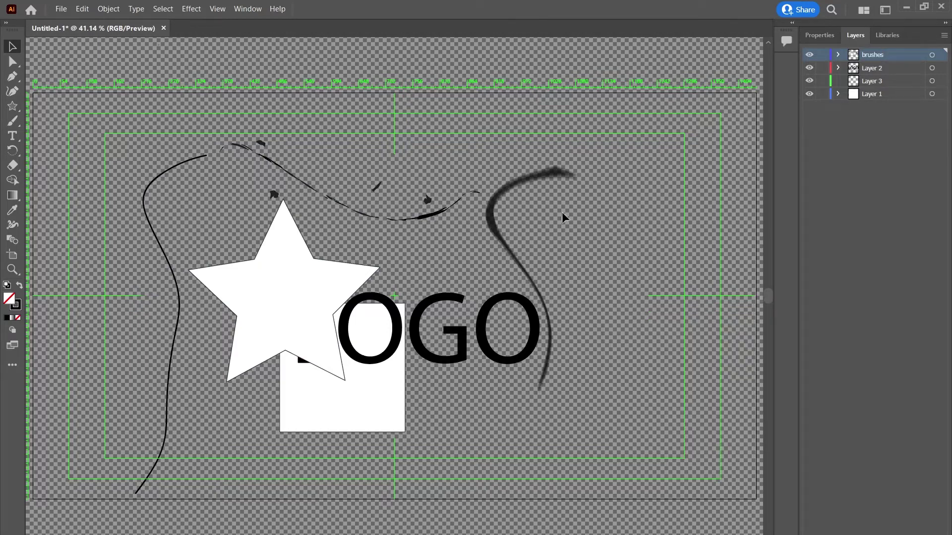
key("ctrl+s")
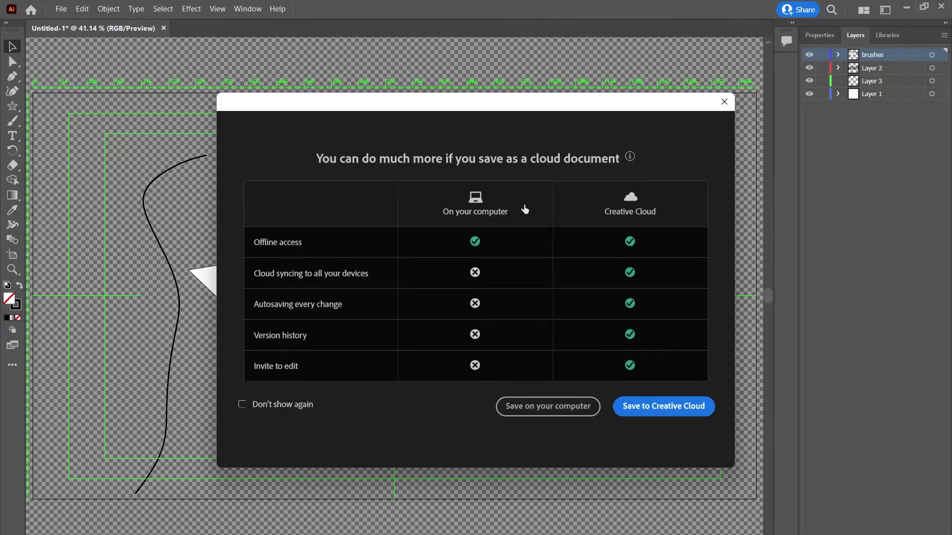
Save the file on the computer to the Desktop as 'Logo AI', accepting the Illustrator options.
left_click(547, 406)
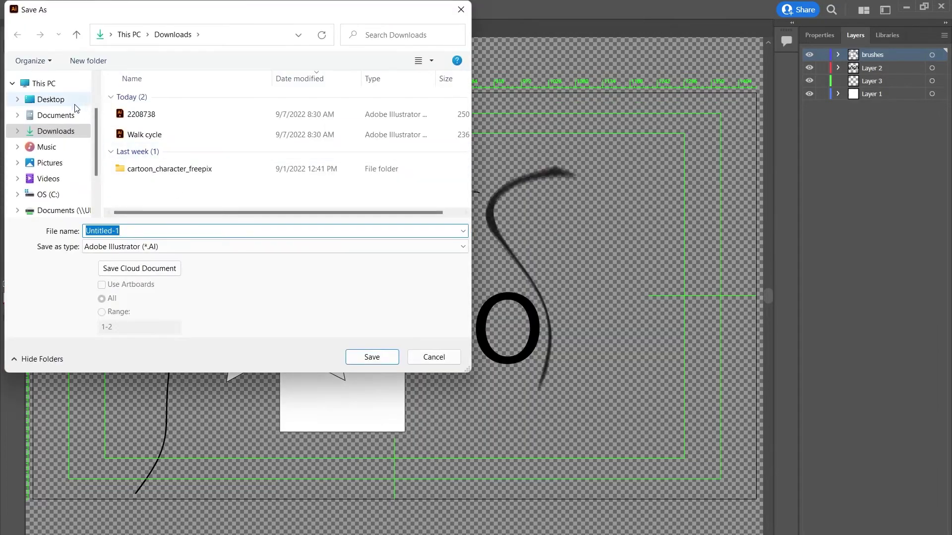
left_click(53, 100)
left_click(139, 231)
type("Logo AI")
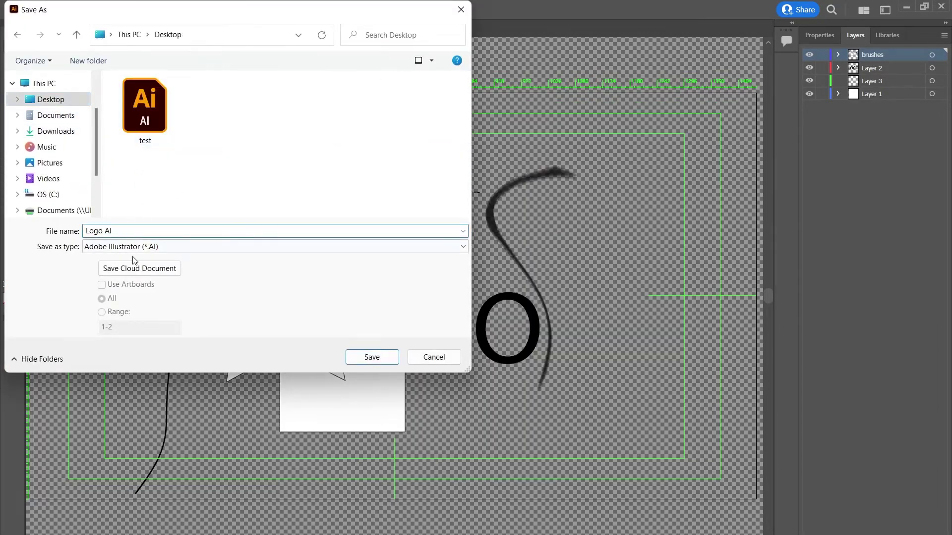
left_click(371, 358)
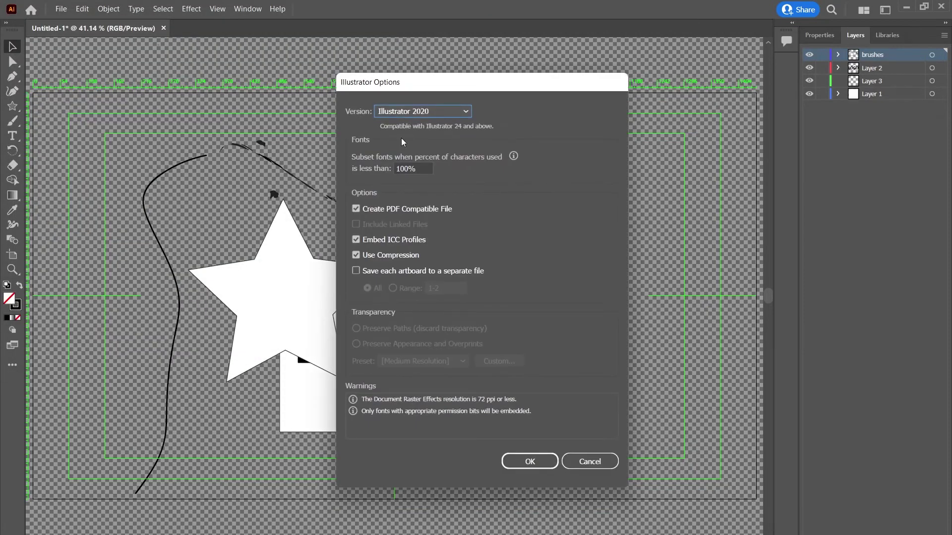
left_click(538, 463)
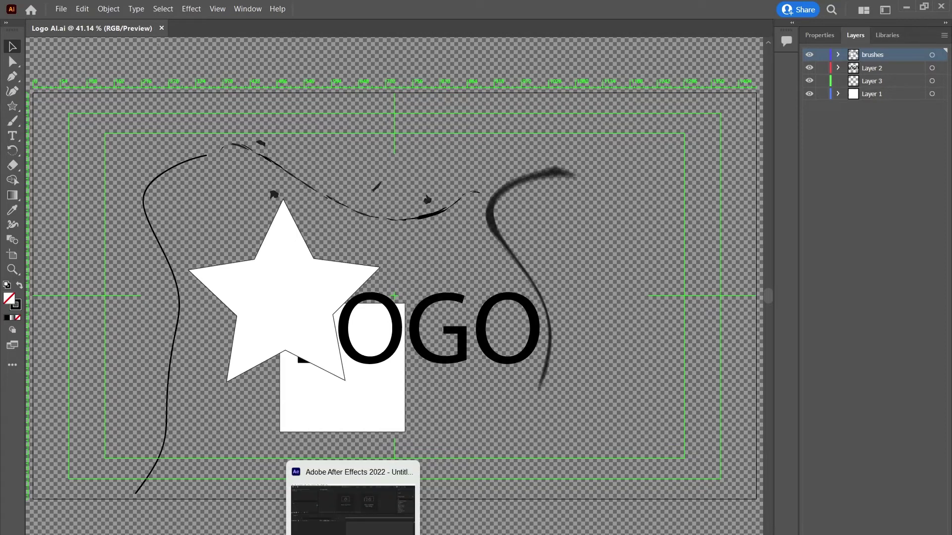
Switch to After Effects and start a new, empty project.
left_click(346, 513)
left_click(78, 143)
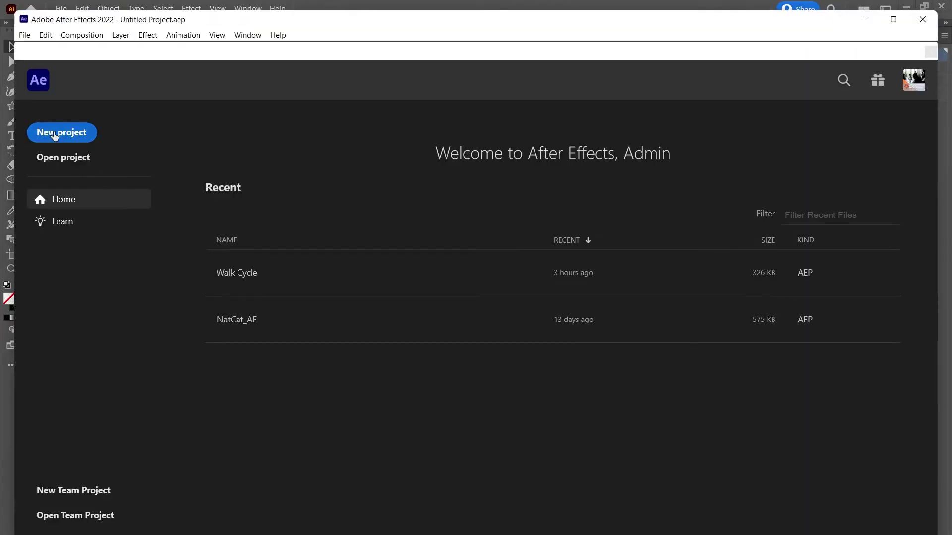
left_click_drag(142, 249, 142, 320)
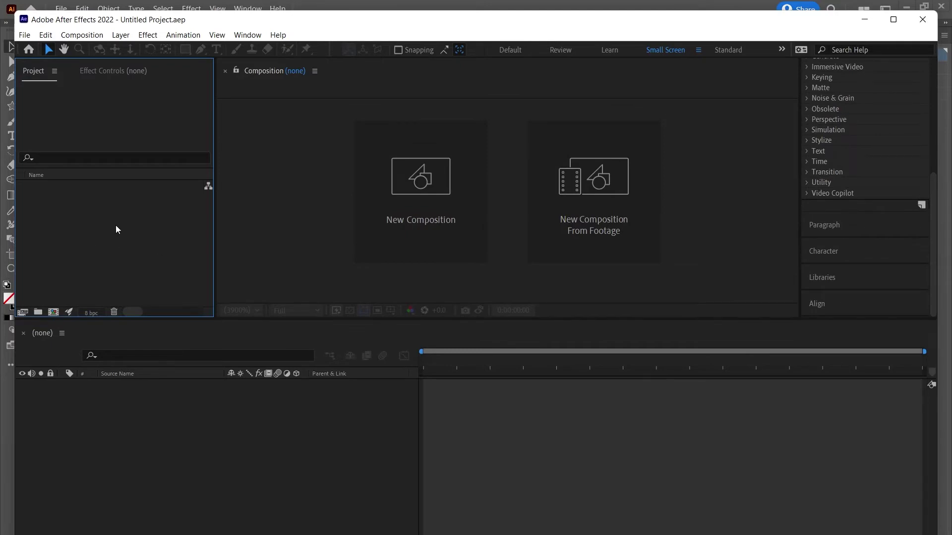
double_click(104, 246)
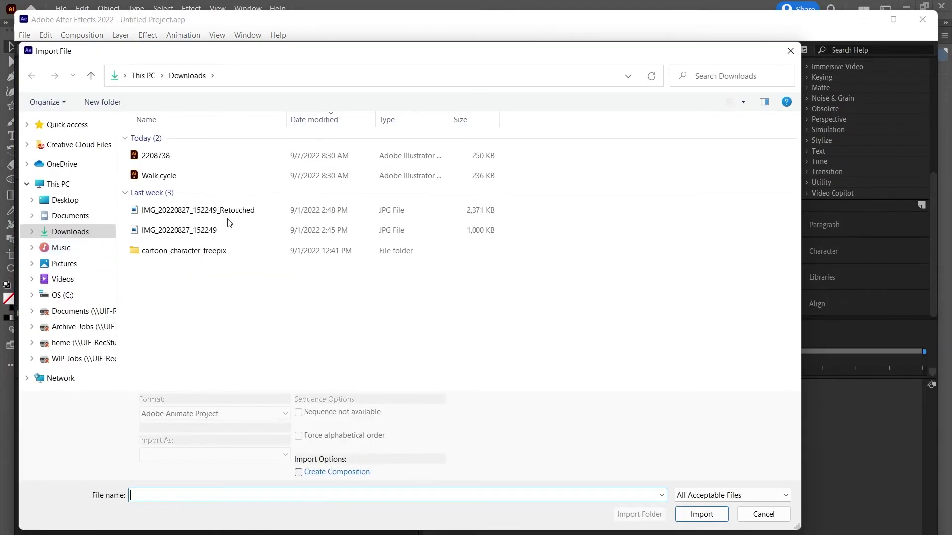
left_click(786, 516)
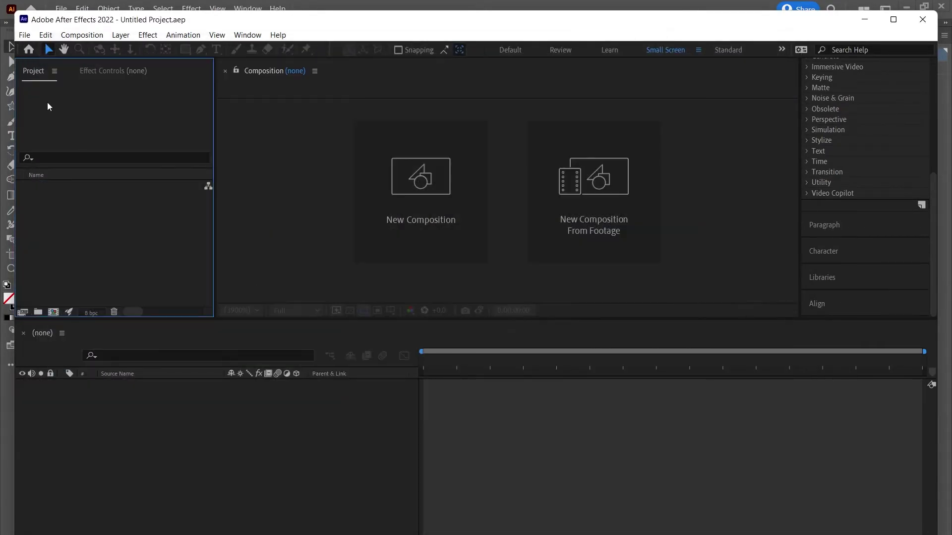
Check in File Explorer that Logo AI is on the Desktop, then return to After Effects.
left_click(20, 34)
mouse_move(54, 204)
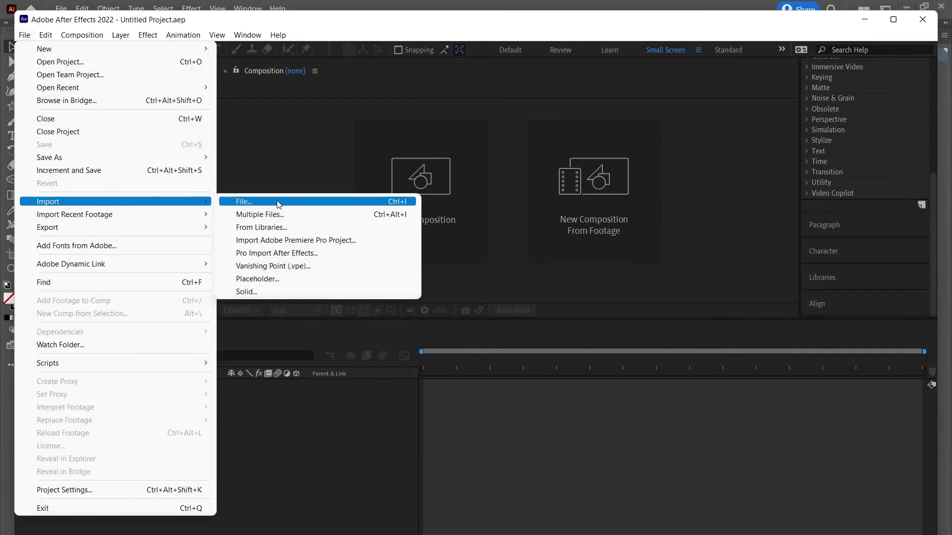
left_click(218, 42)
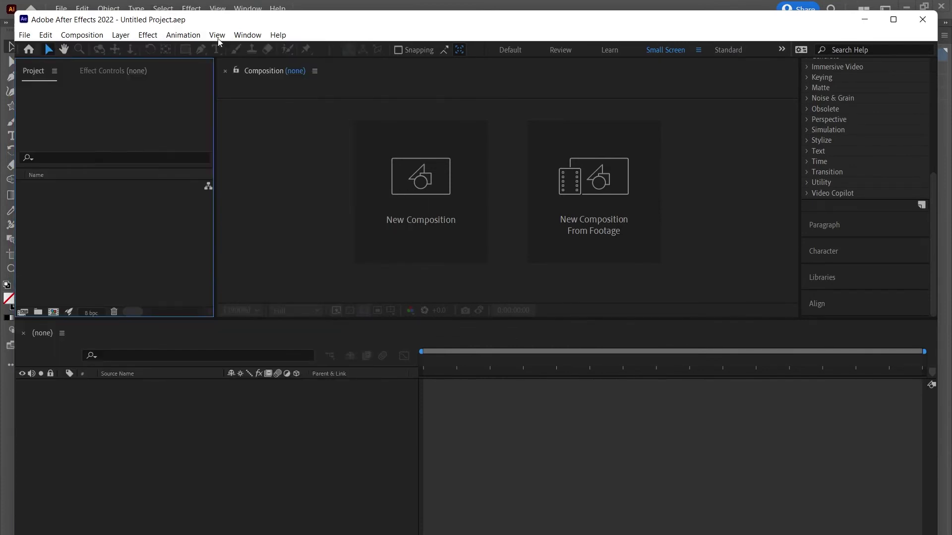
key("super+e")
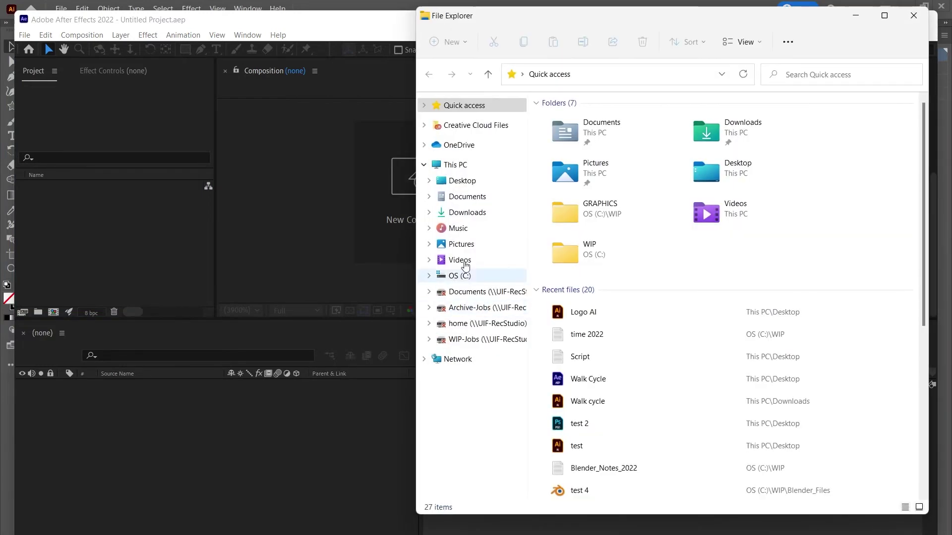
left_click(463, 181)
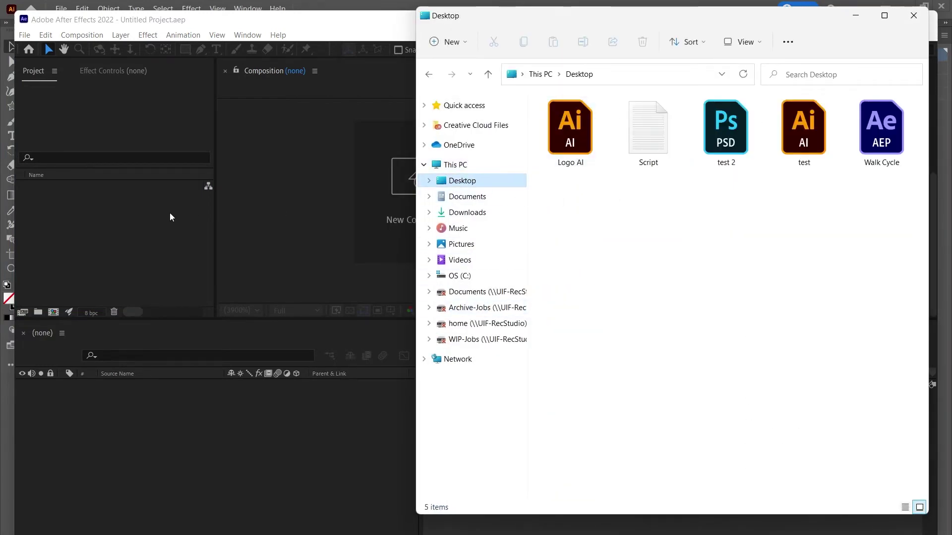
left_click(167, 217)
Import Logo AI from the Desktop as 'Composition - Retain Layer Sizes'.
left_click(24, 35)
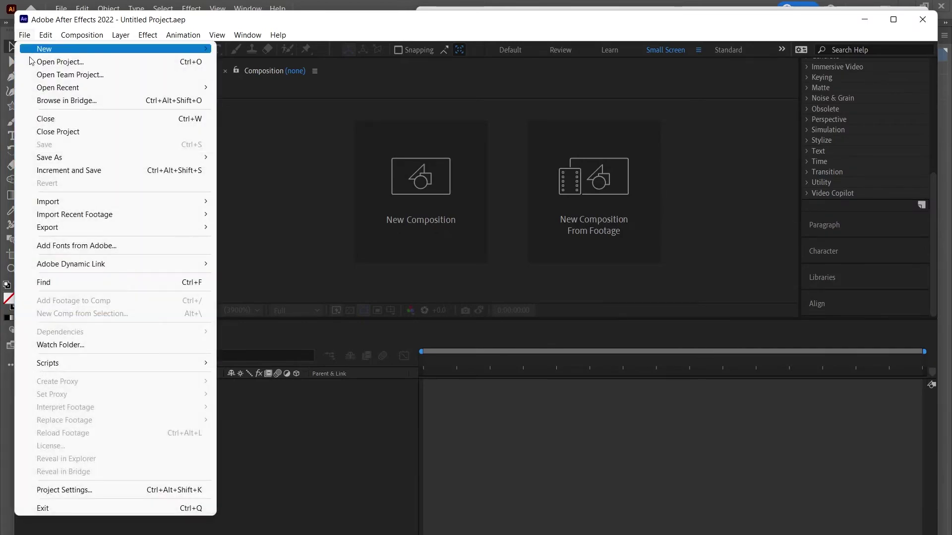
mouse_move(106, 203)
left_click(230, 204)
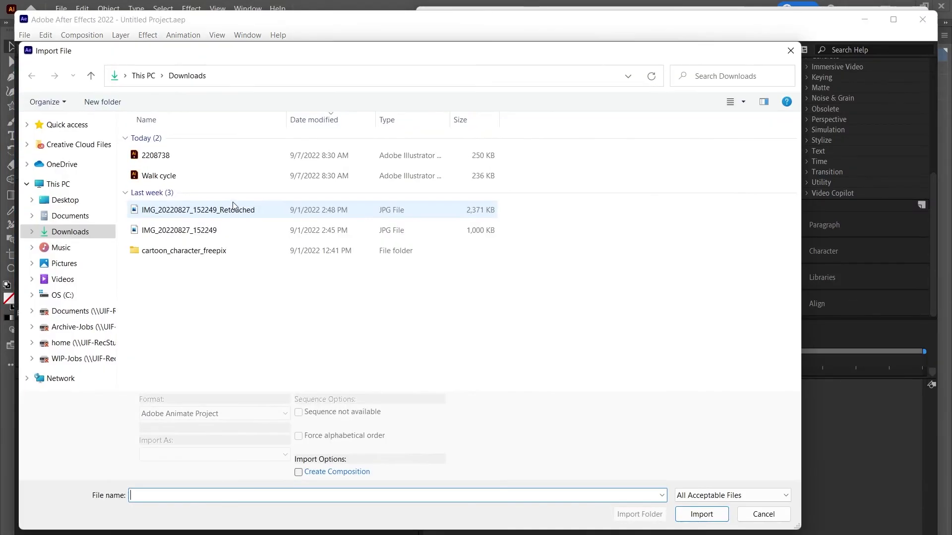
left_click(65, 199)
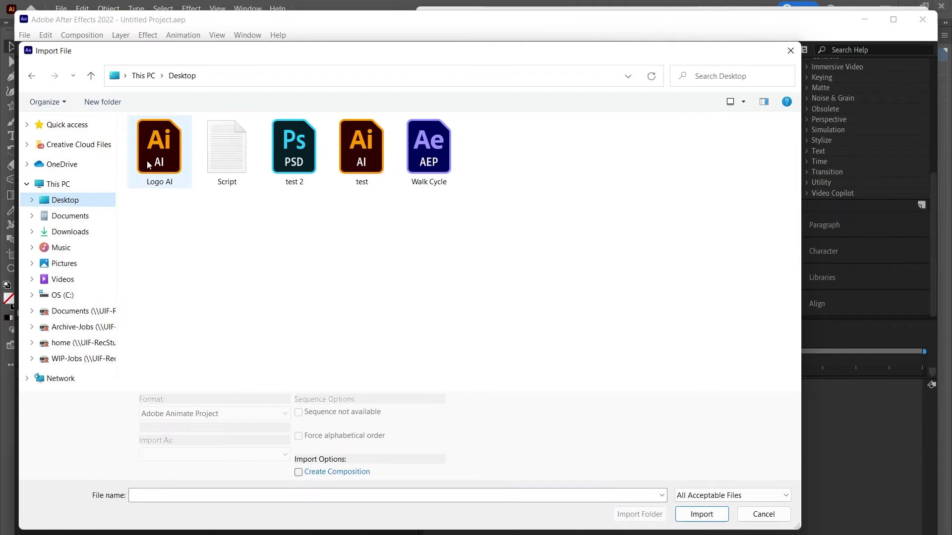
left_click(160, 155)
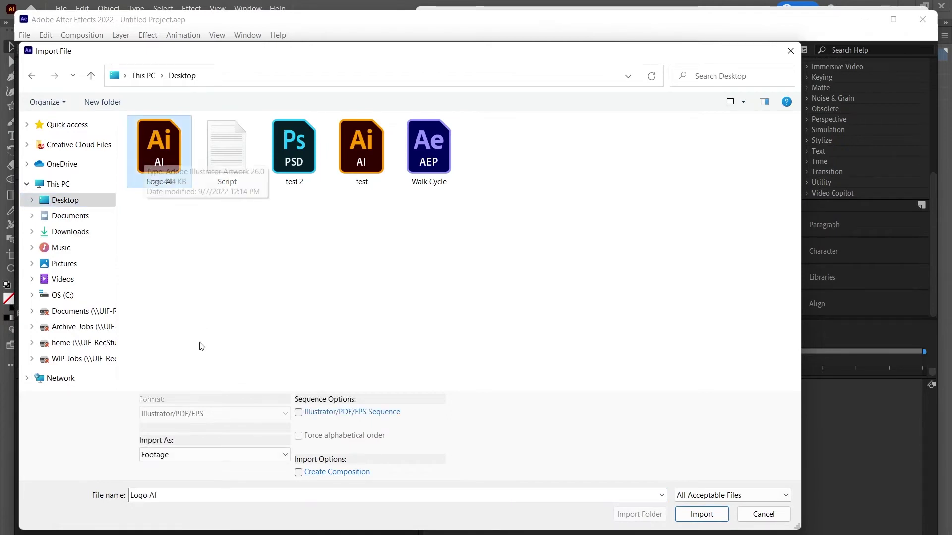
left_click(201, 457)
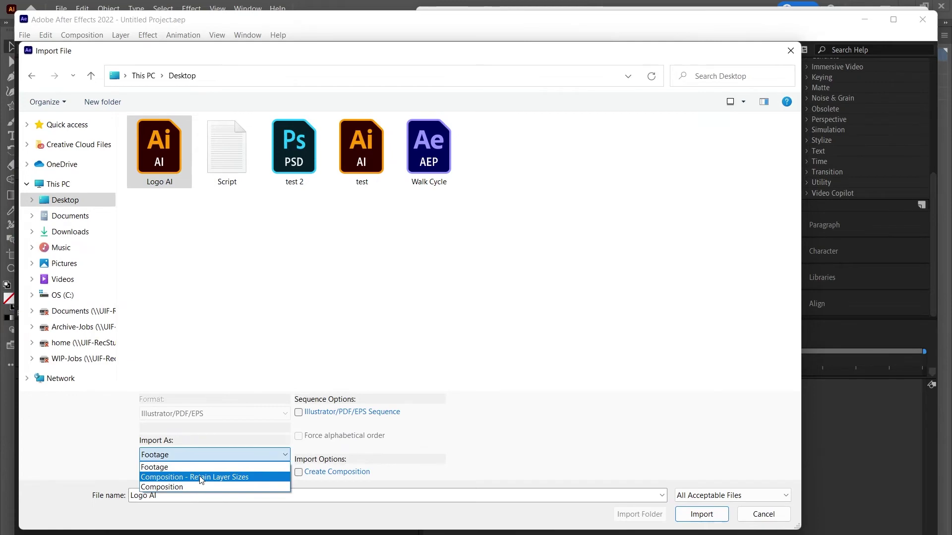
left_click(200, 477)
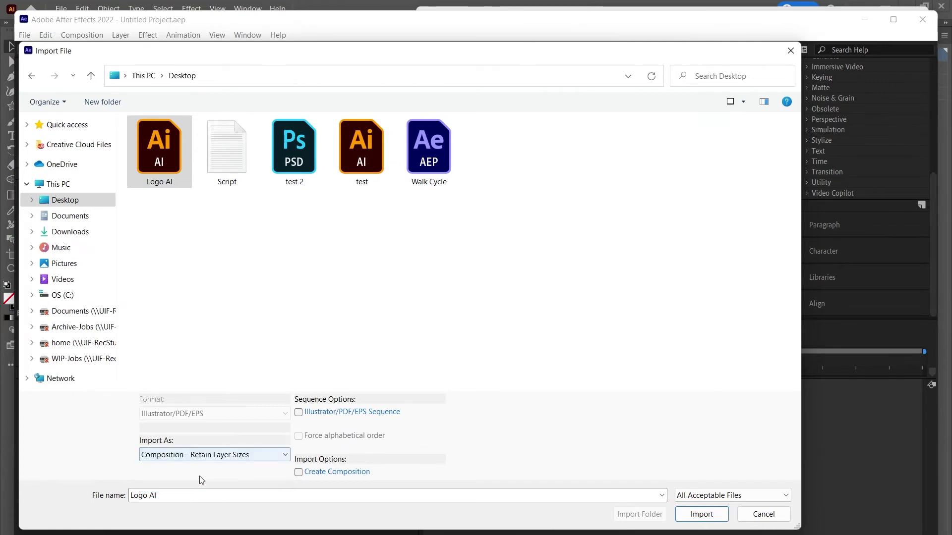
left_click(702, 513)
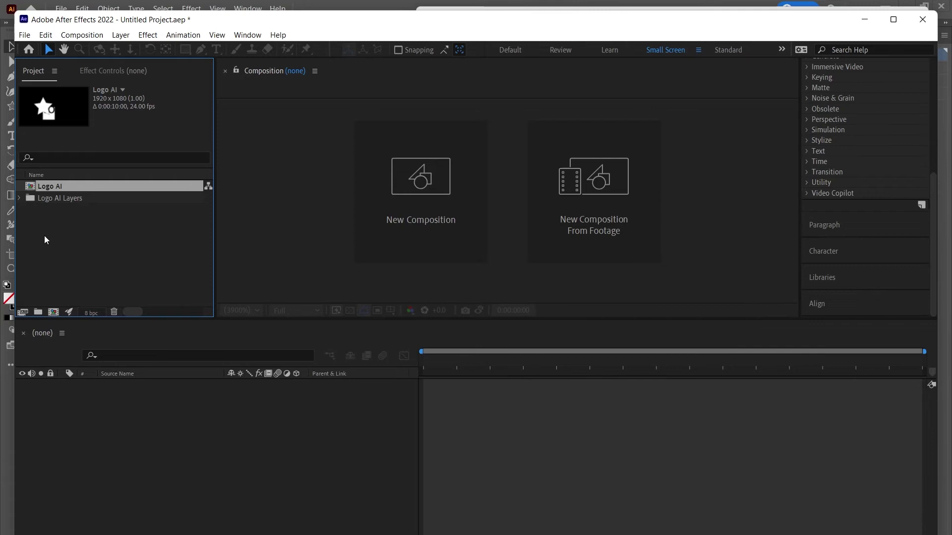
Open the Logo AI composition and toggle the transparency grid on and off.
double_click(30, 187)
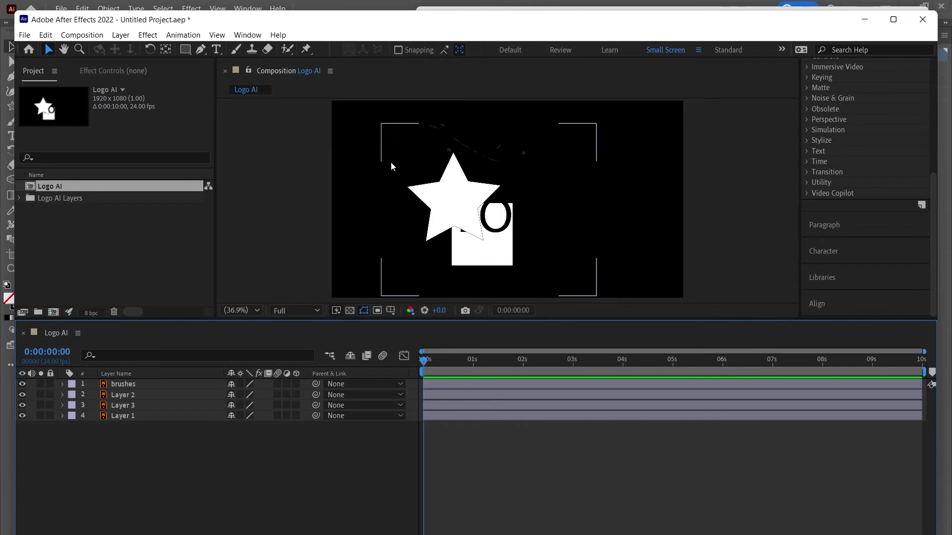
left_click(349, 310)
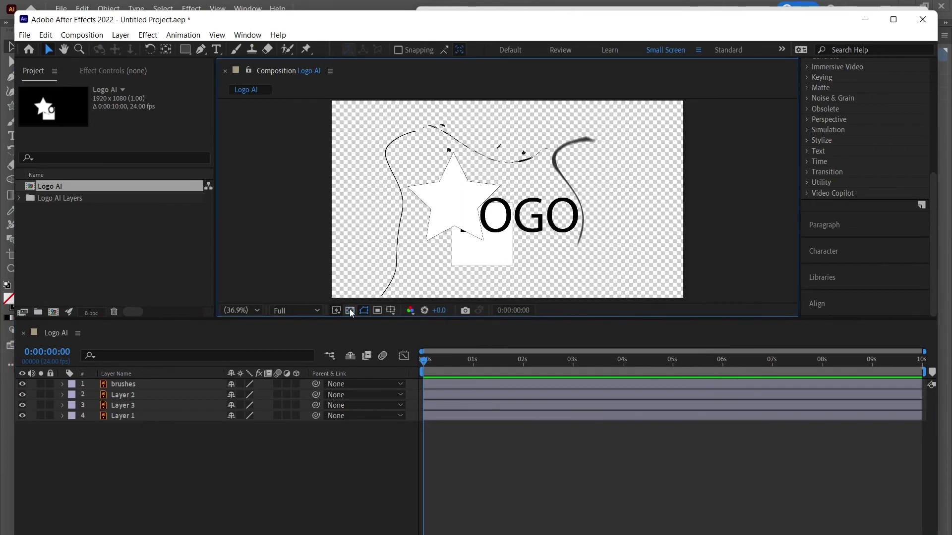
left_click(350, 310)
left_click(350, 311)
left_click(350, 311)
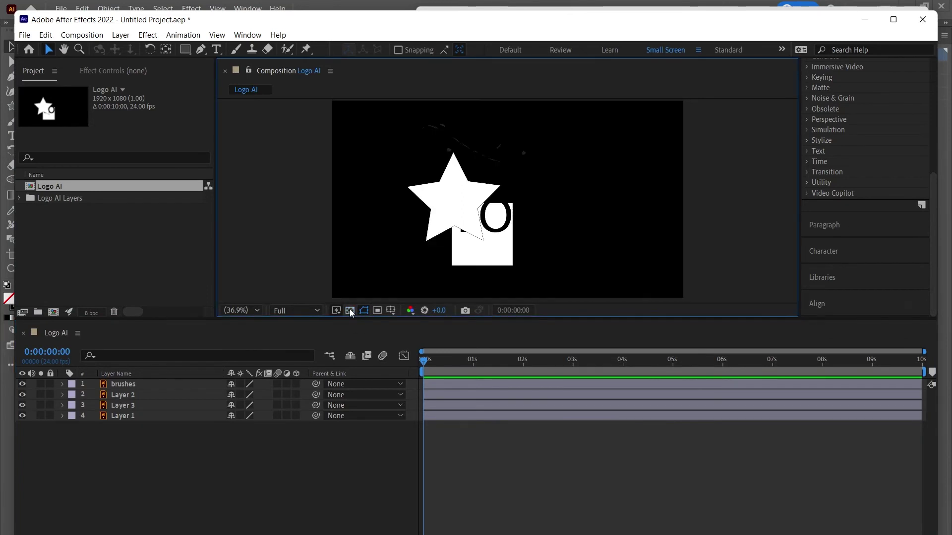
left_click(42, 485)
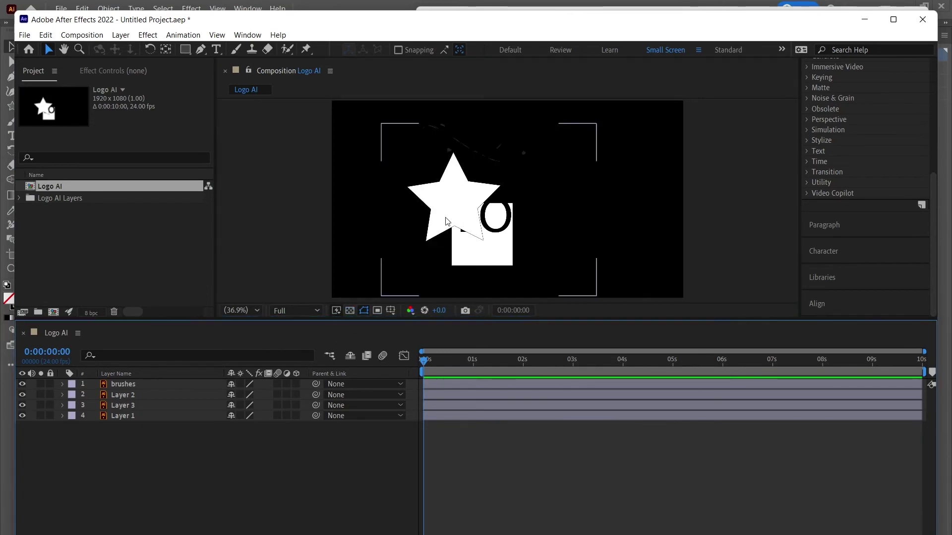
Add a Medium Cyan solid and drag it to the bottom of the layer stack.
left_click(121, 35)
mouse_move(133, 50)
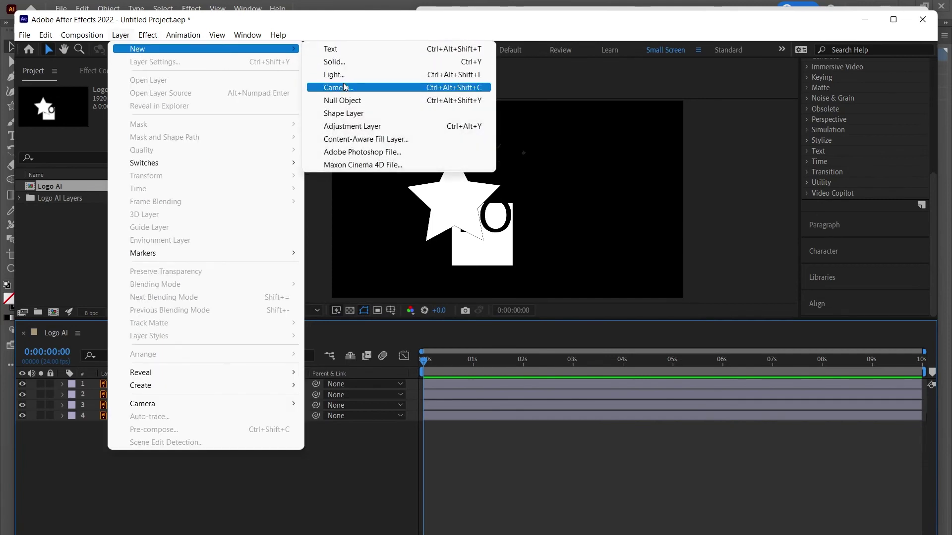
left_click(350, 62)
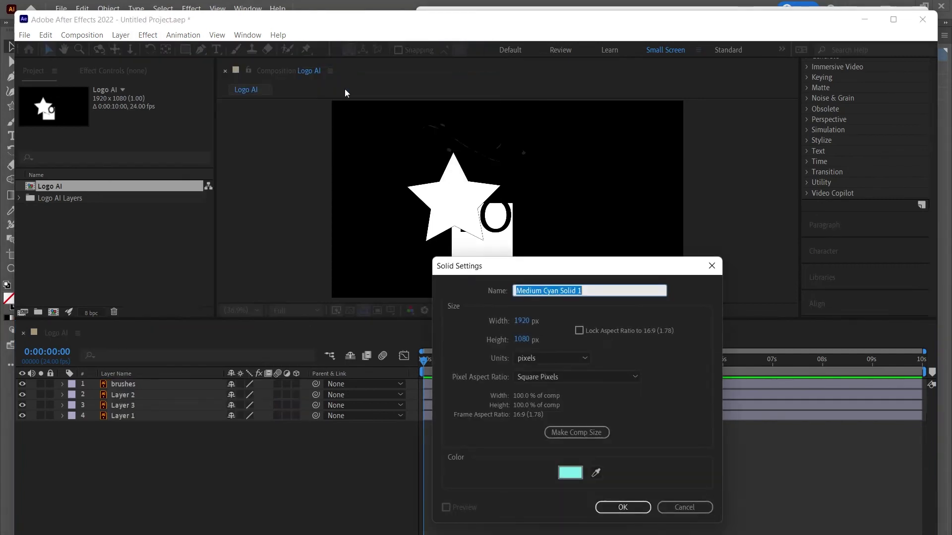
left_click(631, 511)
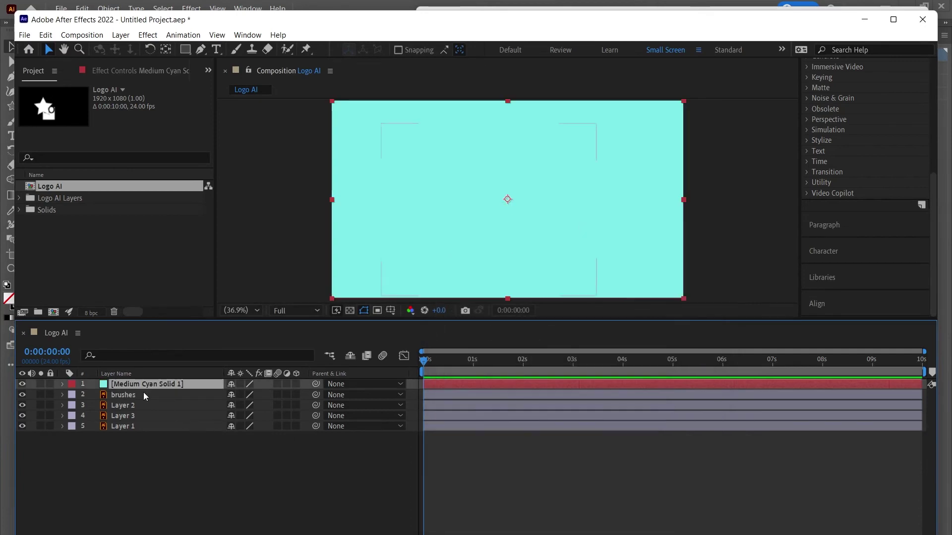
left_click_drag(144, 384, 141, 433)
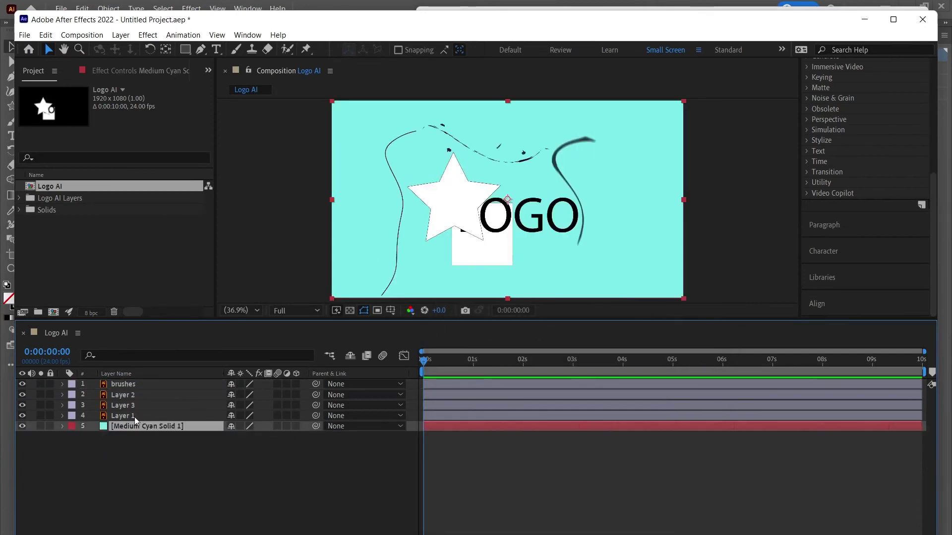
Reorder the logo layers to Layer 2, Layer 3, Layer 1, brushes above the solid.
left_click(118, 383)
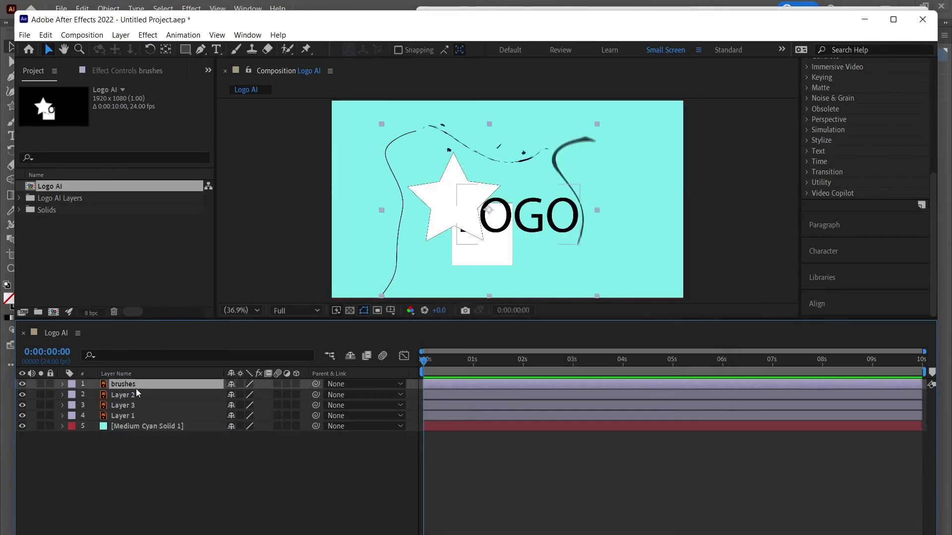
left_click(122, 415)
left_click(116, 408)
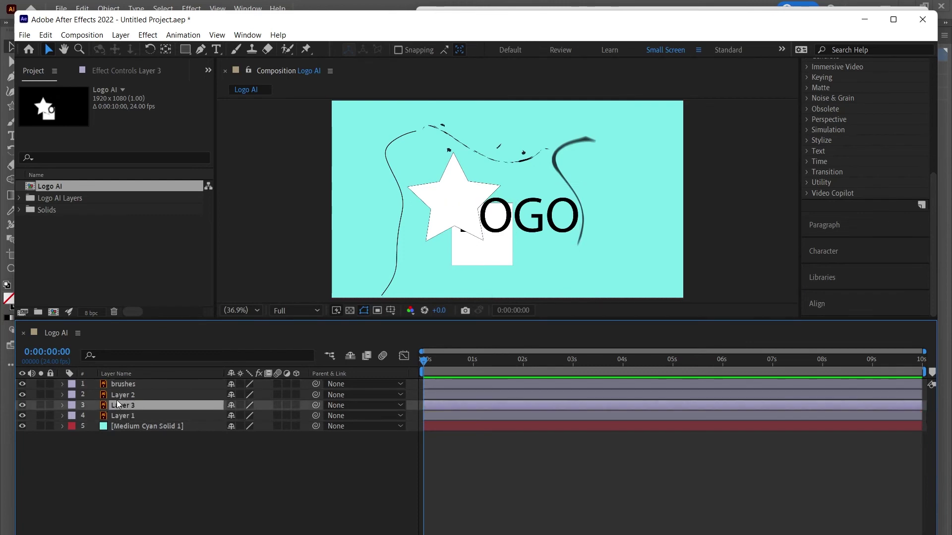
left_click(117, 400)
mouse_move(122, 400)
left_mouse_down()
mouse_move(128, 386)
mouse_move(127, 419)
left_mouse_up()
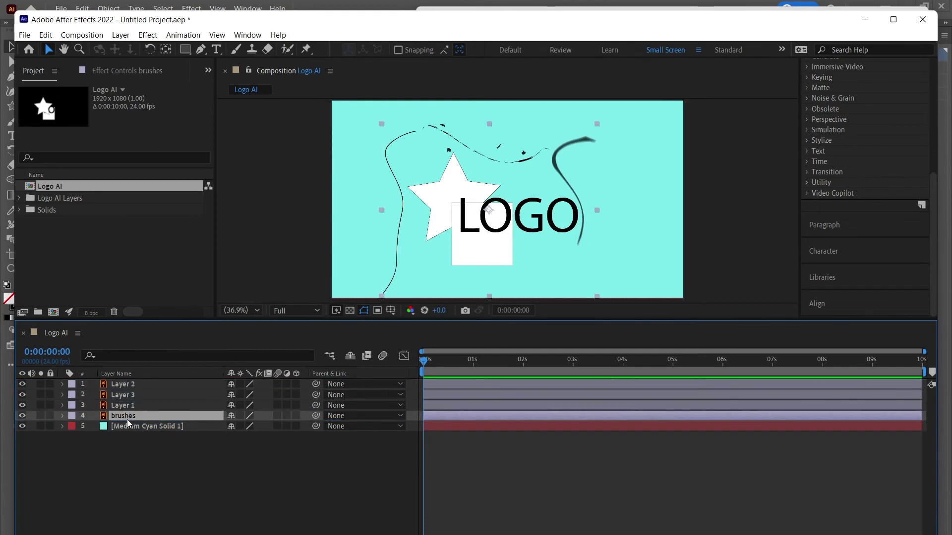
Turn Continuously Rasterize on for the logo layers, then switch it back off.
left_click(123, 418, "ctrl")
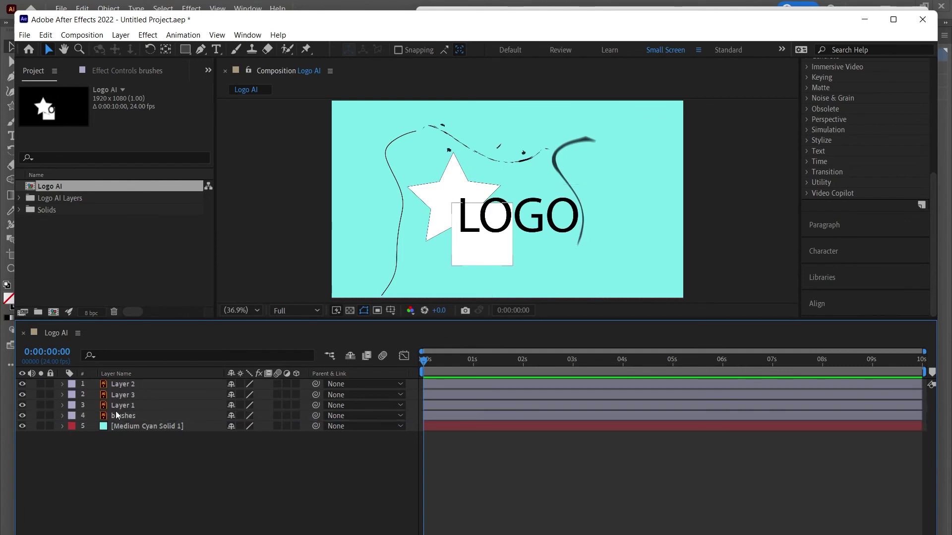
left_click_drag(240, 385, 241, 416)
left_click(278, 533)
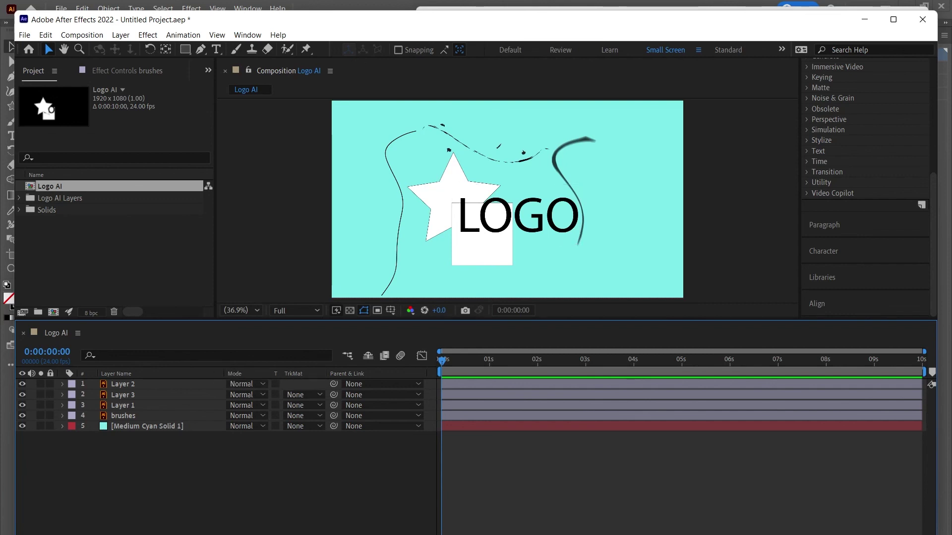
key("F4")
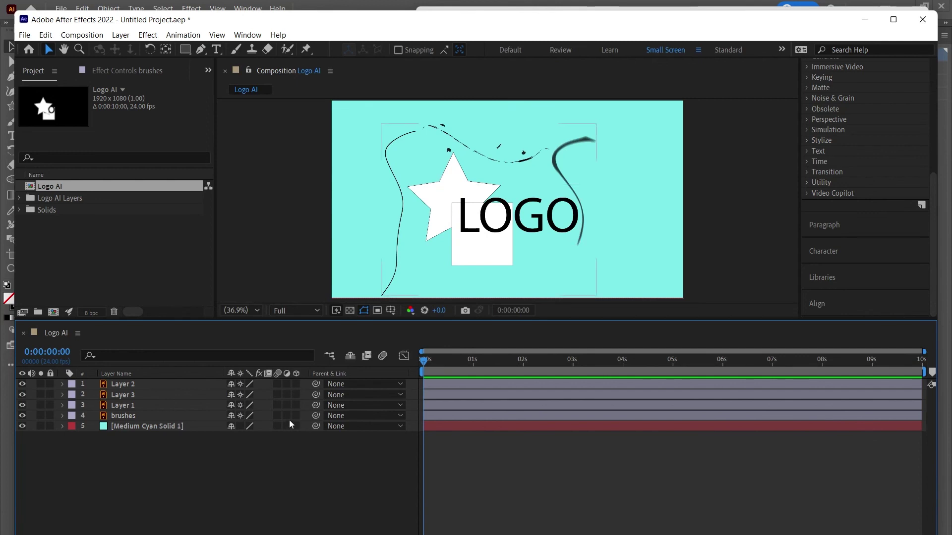
mouse_move(241, 416)
left_mouse_down()
mouse_move(244, 381)
mouse_move(240, 415)
left_mouse_up()
Save the project to the Desktop as test 2.aep.
key("ctrl+s")
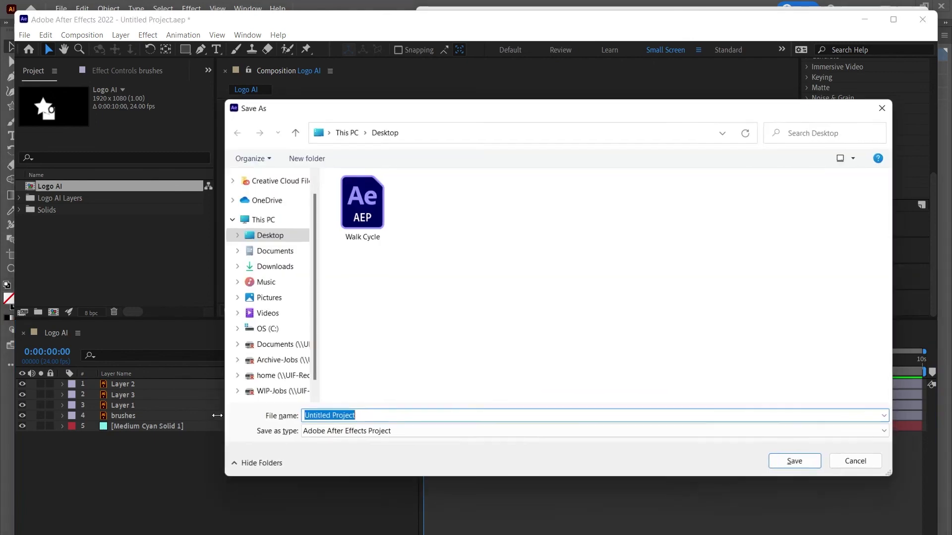
type("test 2")
key("Return")
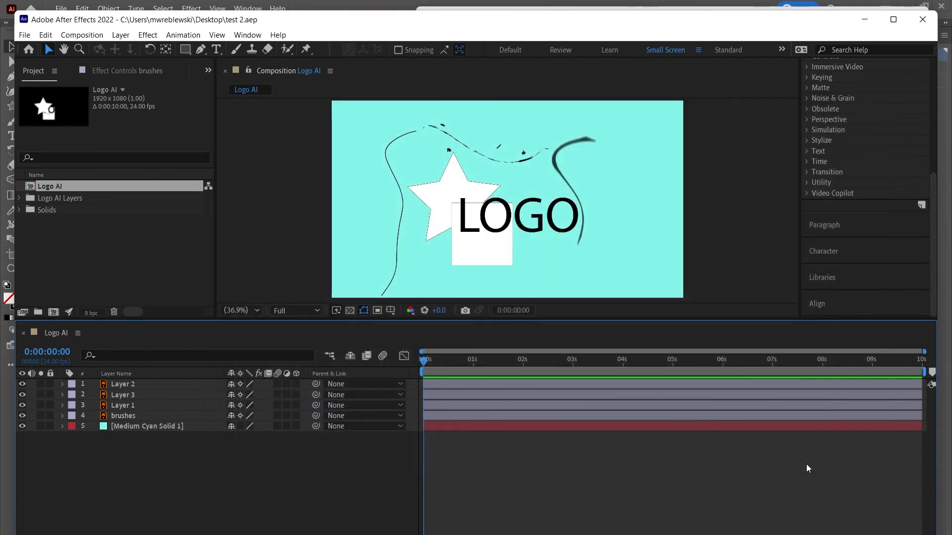